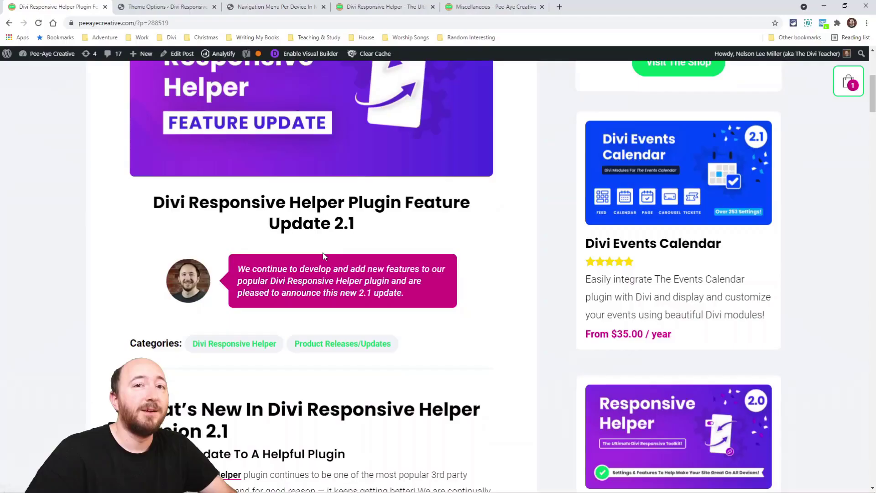
Go to the Navigation Menu Per Device demo page in the Visual Builder.
scroll(324, 252, down, 3)
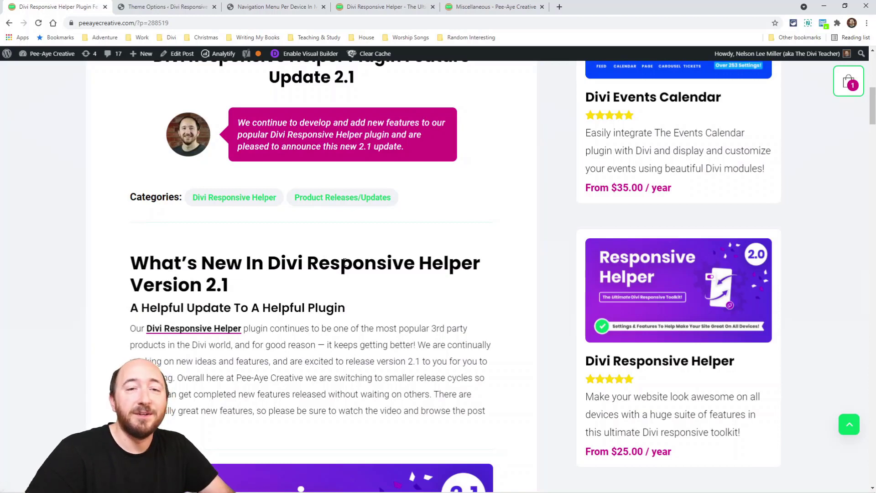
scroll(420, 288, down, 1)
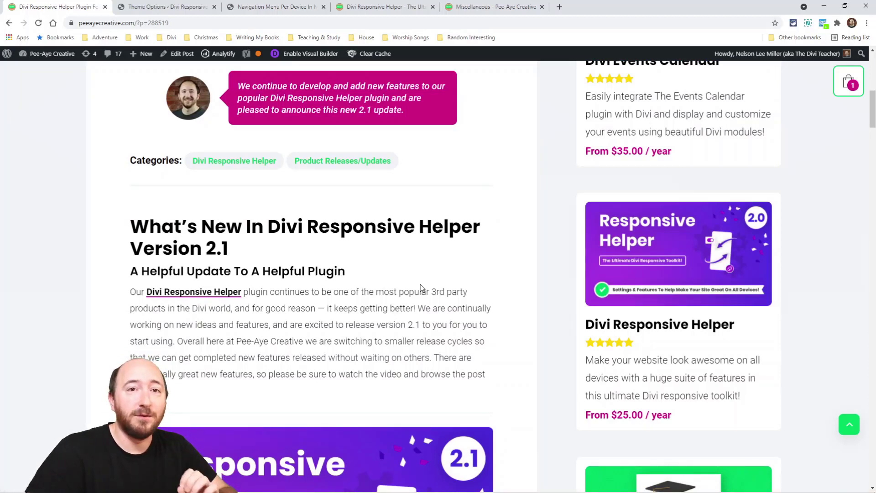
scroll(494, 308, down, 5)
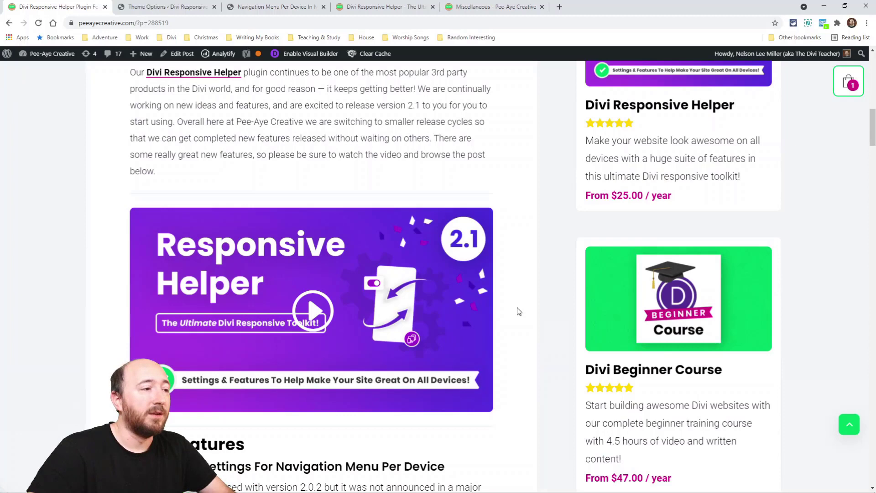
scroll(518, 311, down, 5)
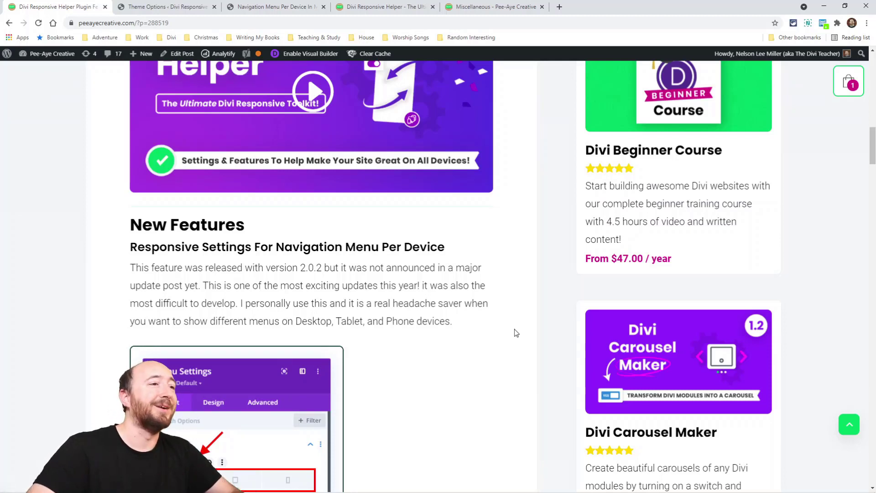
scroll(285, 311, down, 3)
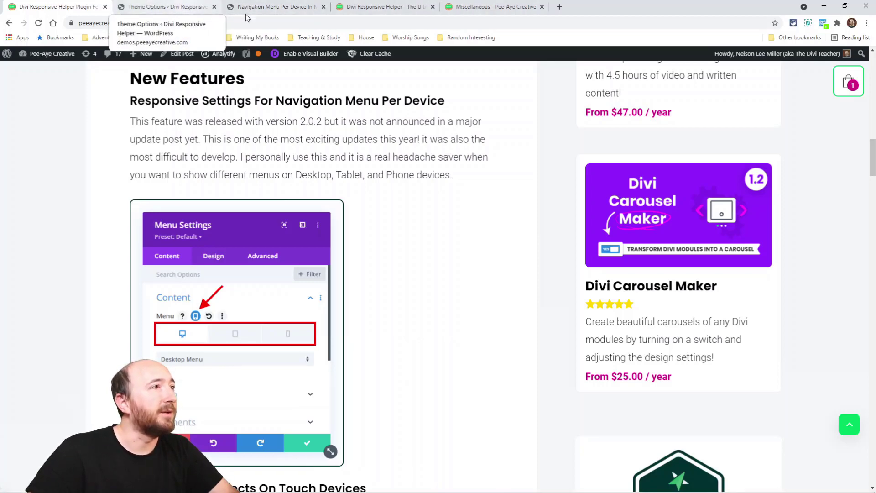
click(277, 14)
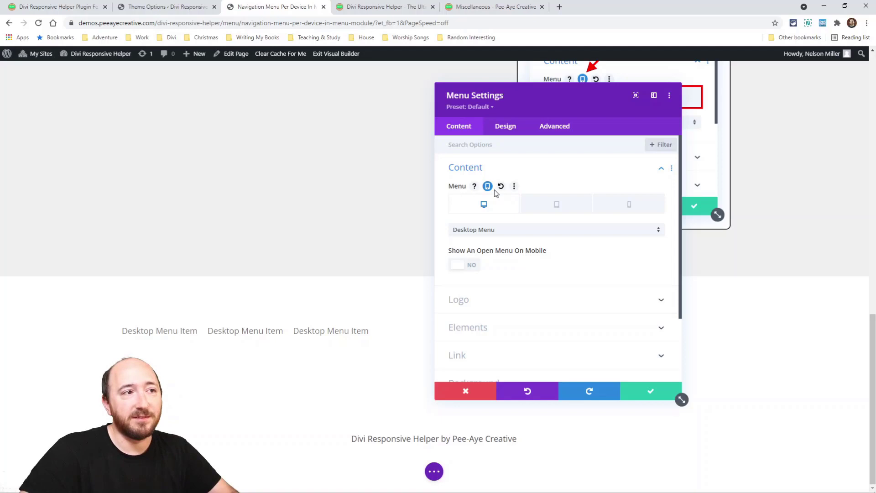
Check the menu module's device menus (Desktop Menu on desktop, Phone Menu on phone) and save.
click(492, 232)
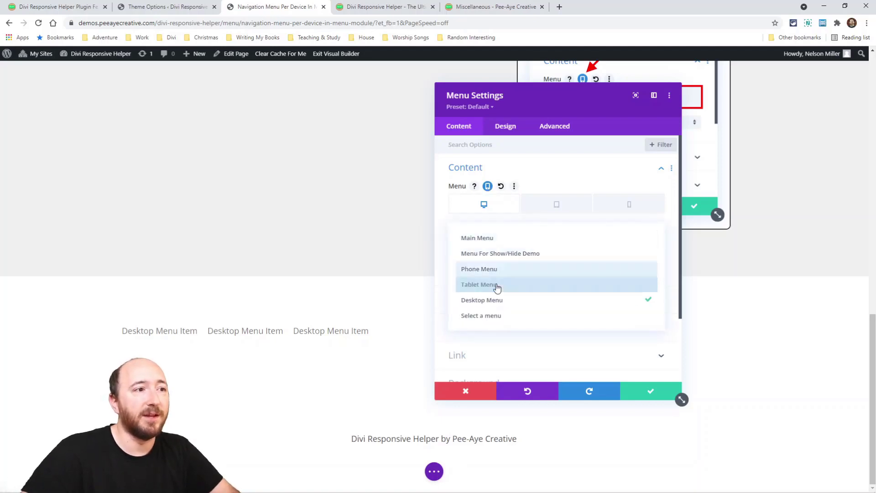
click(488, 228)
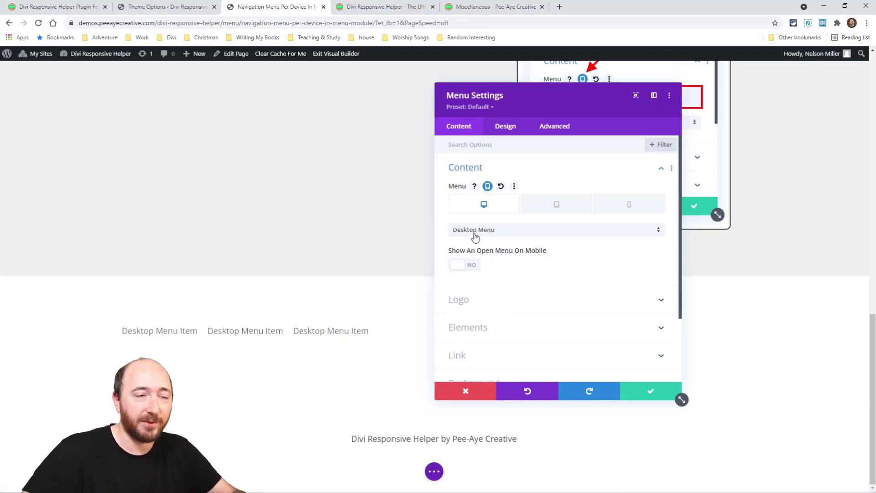
click(555, 207)
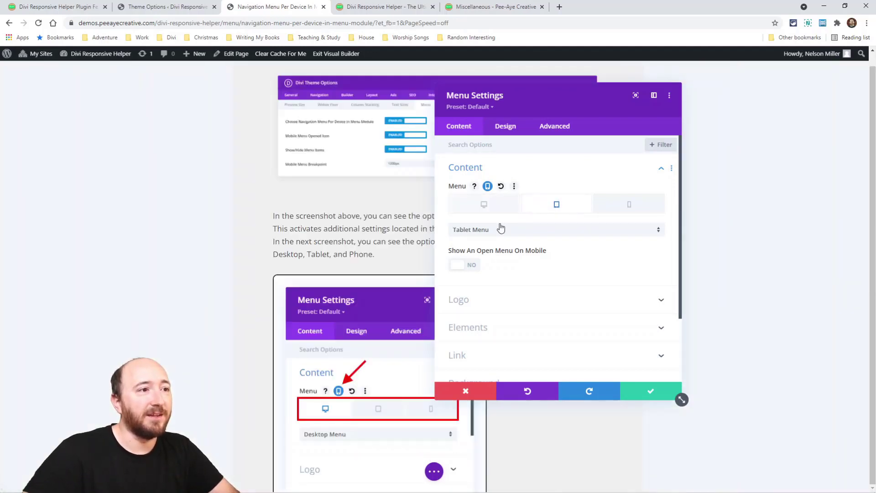
click(619, 208)
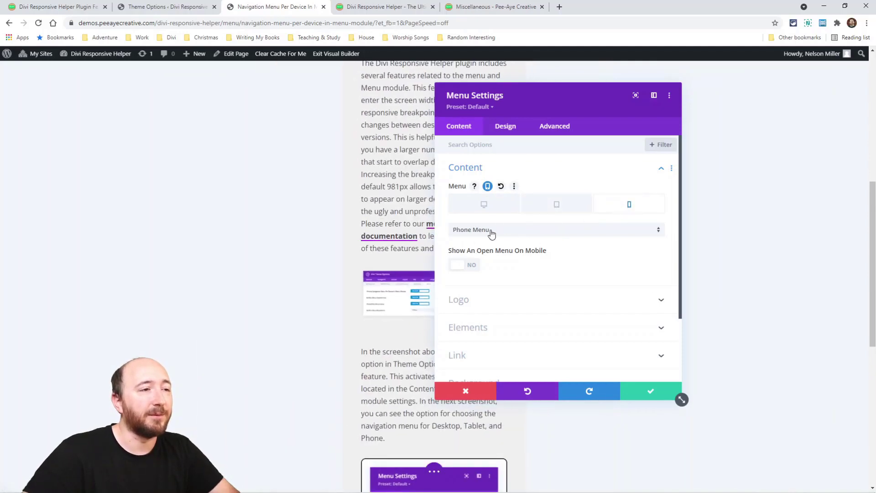
click(491, 233)
click(525, 229)
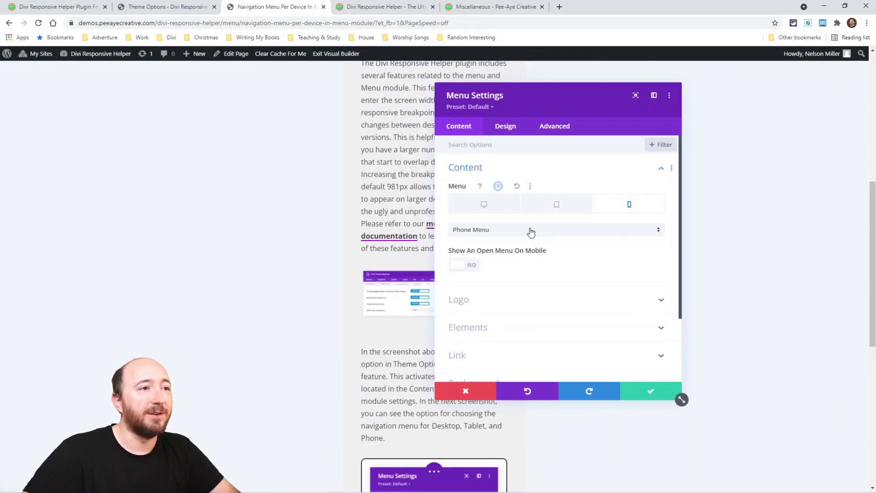
click(645, 392)
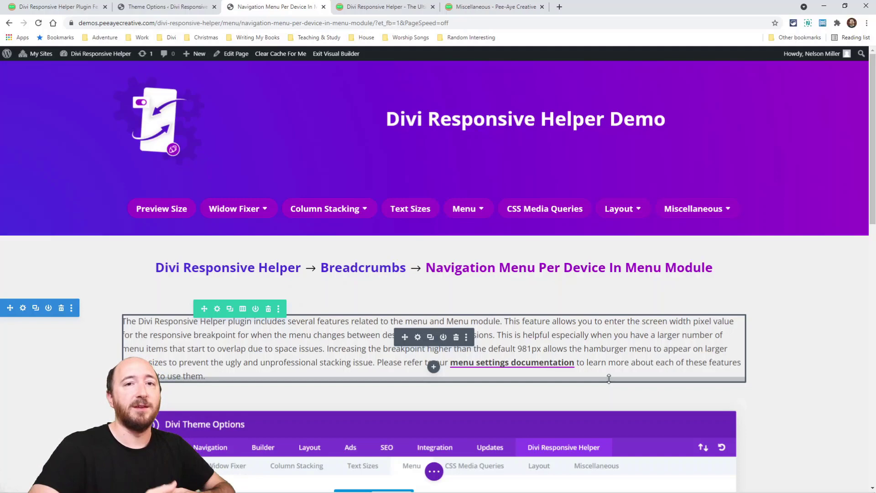
Read the 2.1 update post down to Disable Hover Effects On Touch Devices, then switch to Theme Options.
click(434, 471)
click(54, 6)
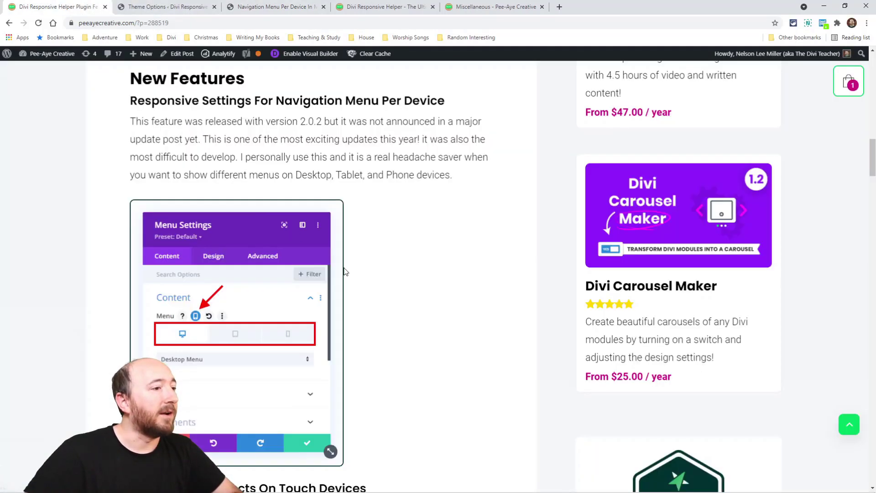
scroll(342, 274, down, 9)
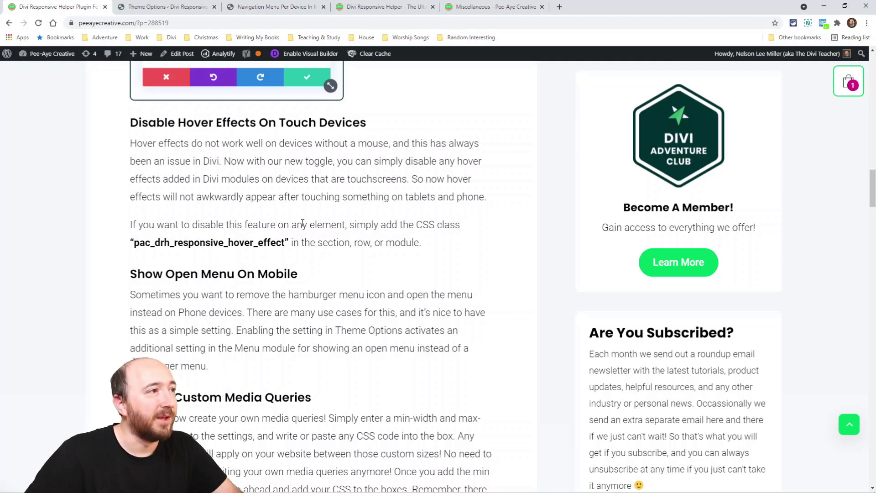
scroll(260, 184, down, 1)
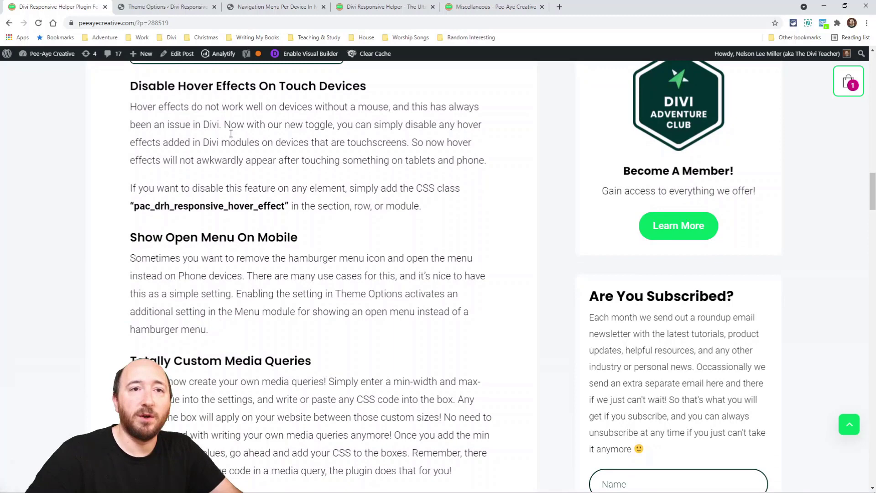
click(155, 5)
Review the Miscellaneous options, toggling Disable Animations On Mobile and Disable Hover Effects off and on.
click(495, 223)
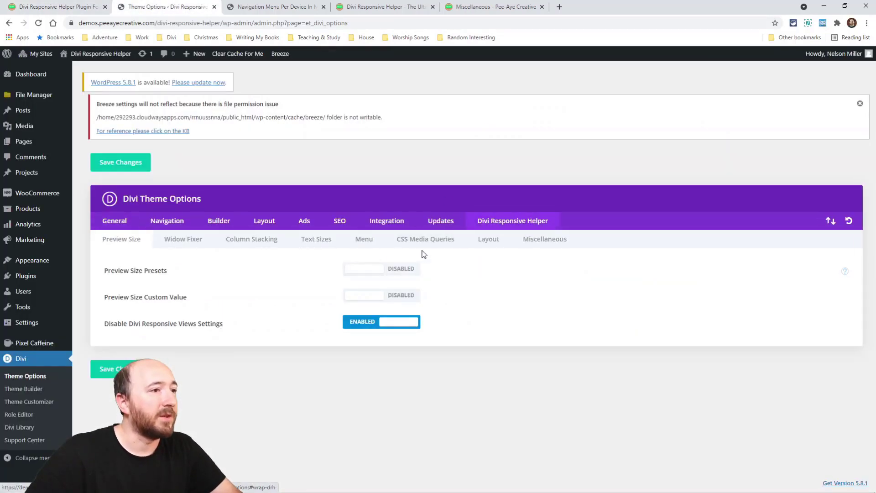
click(365, 247)
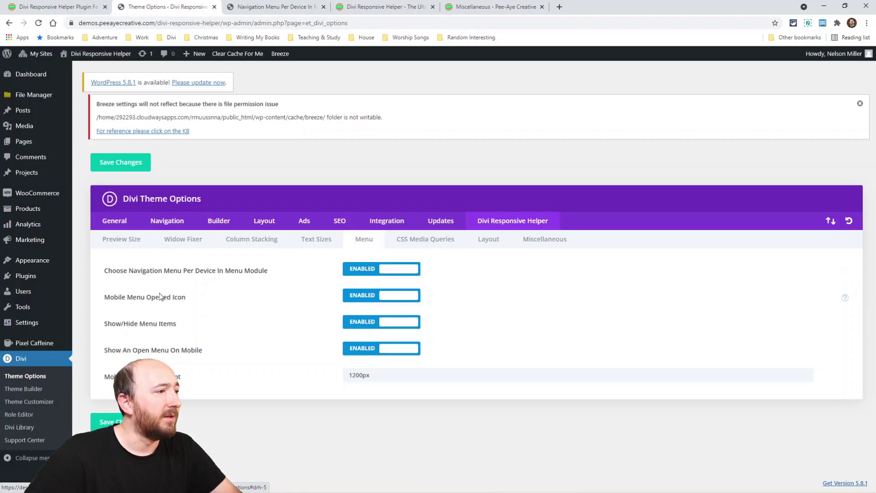
click(539, 239)
scroll(273, 304, down, 1)
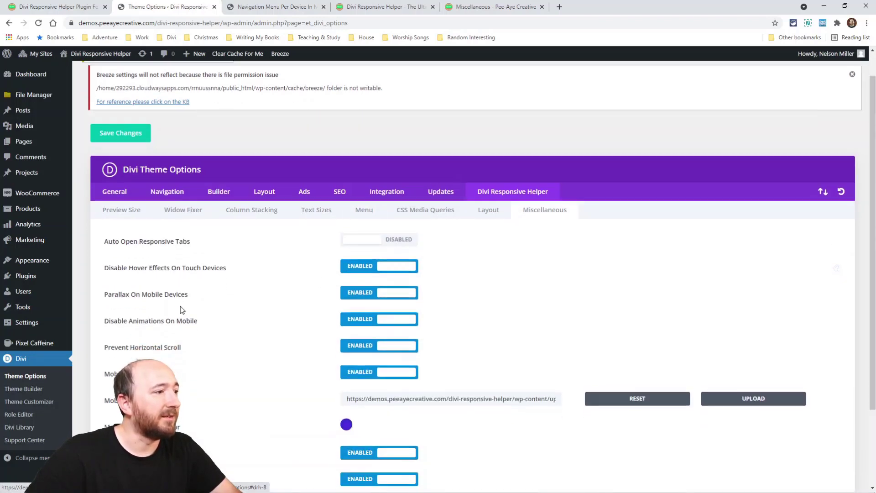
click(354, 303)
click(358, 303)
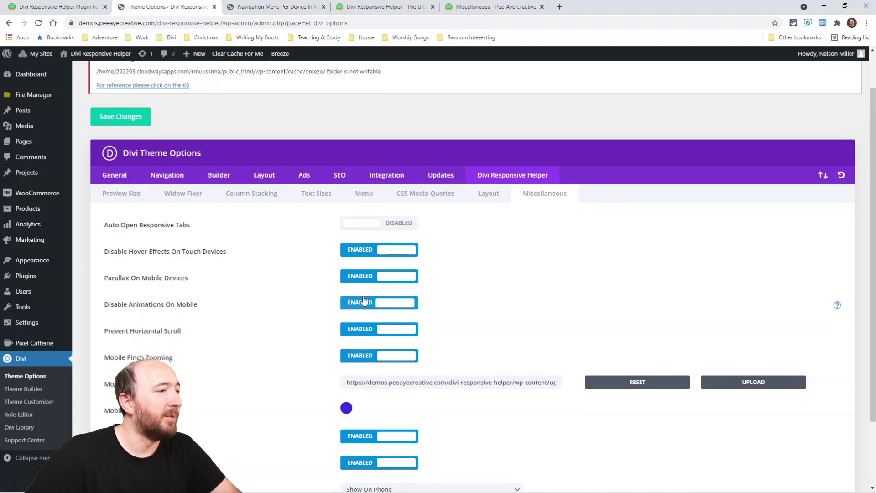
click(362, 255)
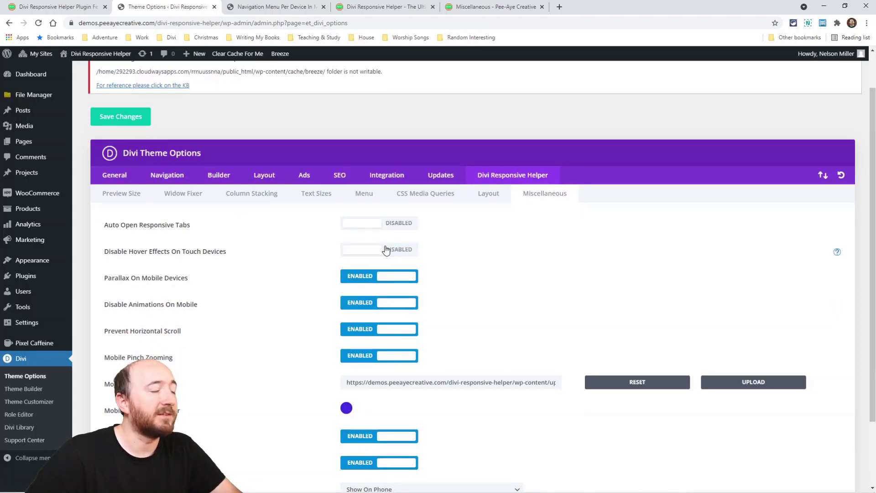
click(385, 250)
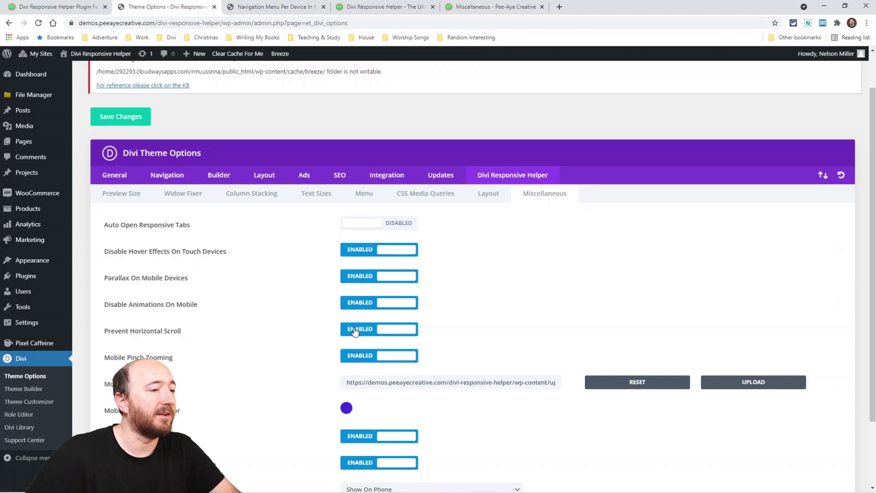
scroll(272, 200, down, 2)
scroll(272, 199, up, 1)
Back on the Menu options, toggle Show An Open Menu On Mobile off and on again.
click(362, 160)
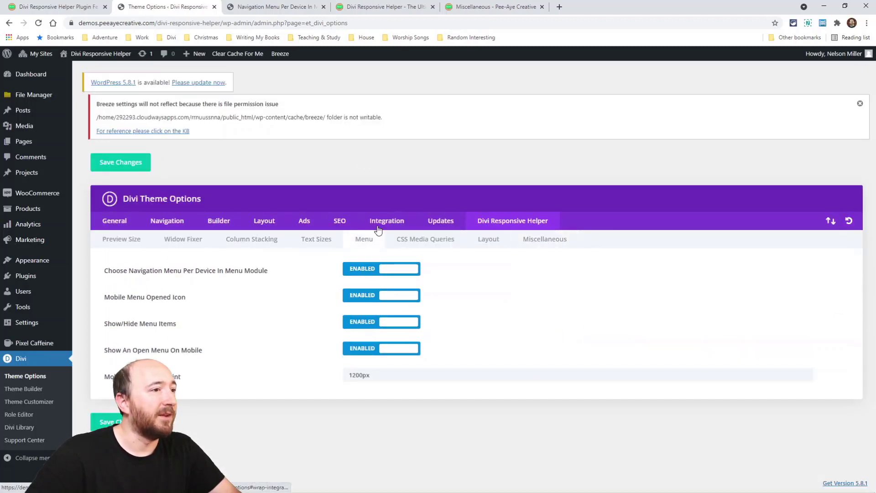
click(364, 349)
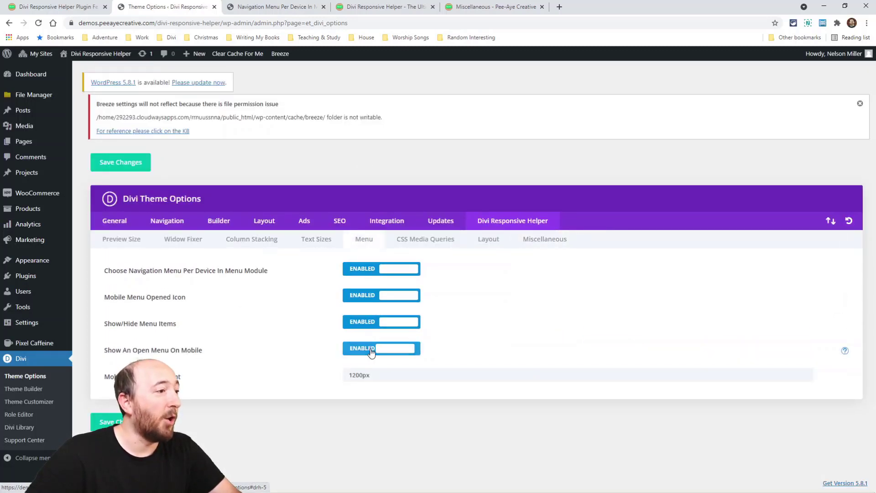
click(394, 351)
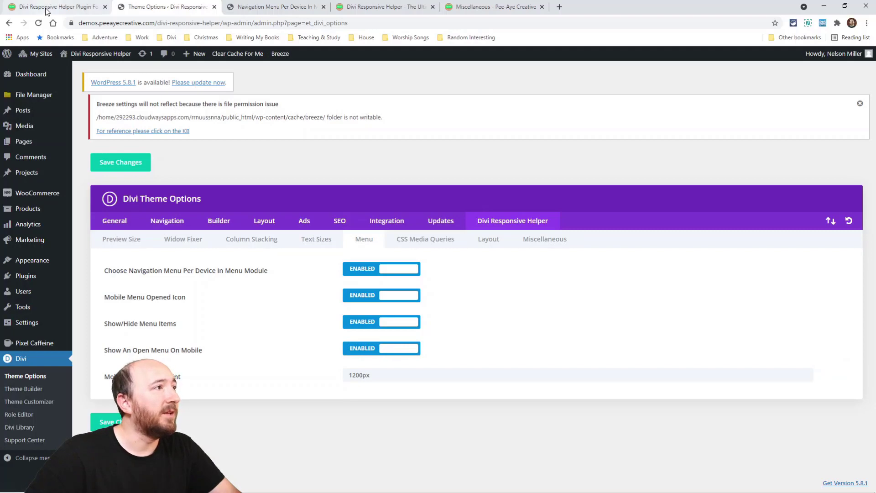
Open the demo page's Menu module settings and set Show An Open Menu On Mobile to No.
click(279, 7)
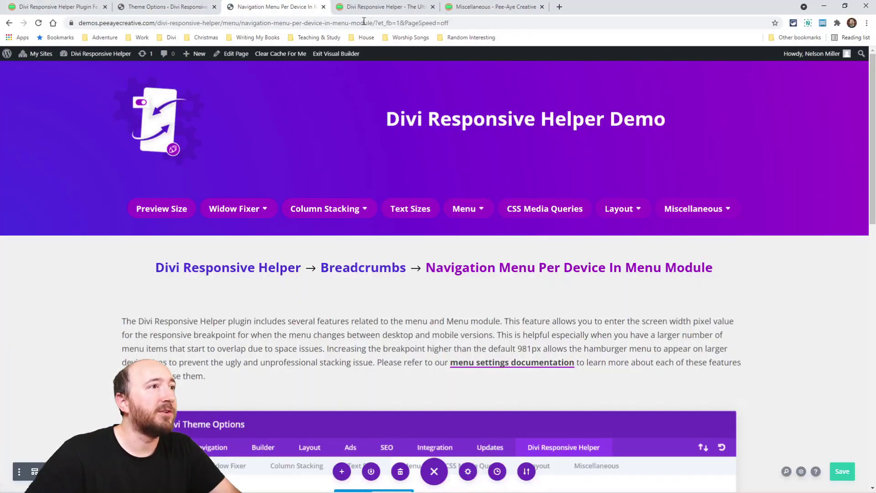
scroll(433, 319, down, 15)
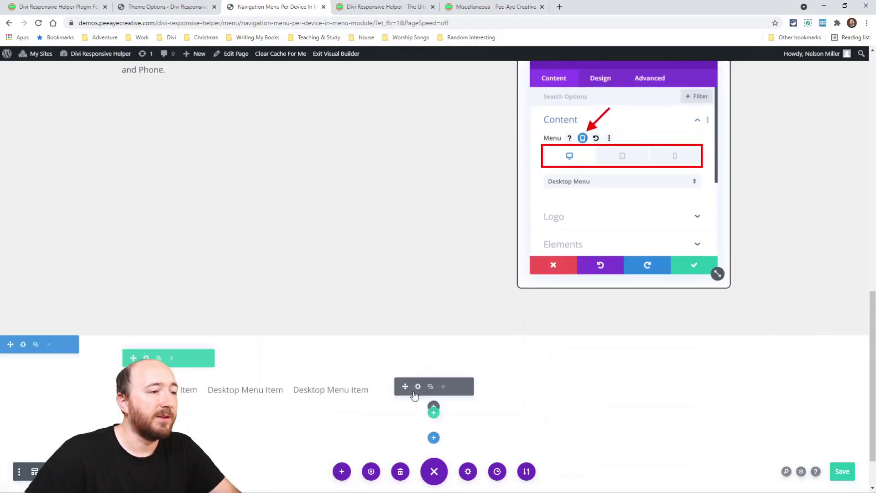
click(418, 387)
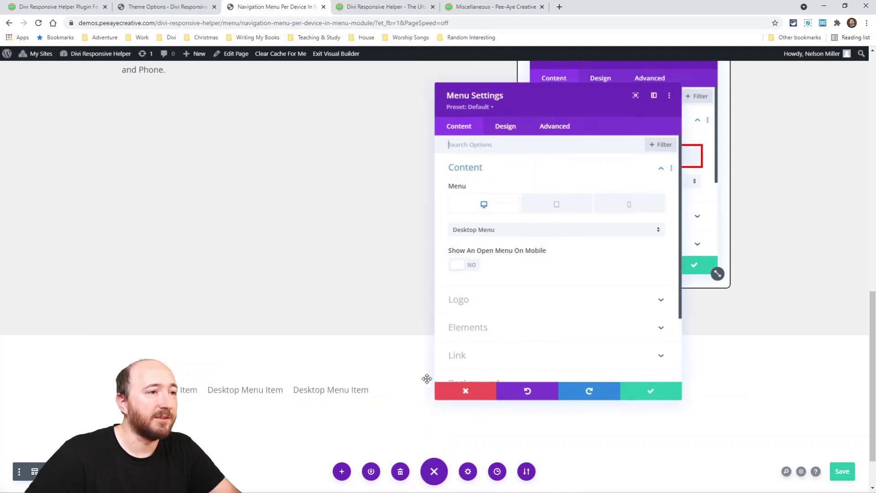
click(456, 266)
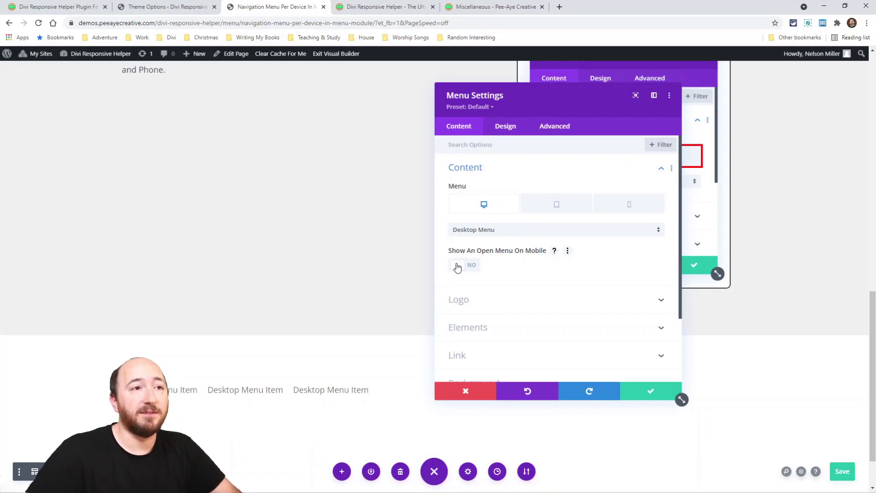
Read the features article from Show Open Menu On Mobile to Totally Custom Media Queries.
click(44, 8)
scroll(303, 253, down, 2)
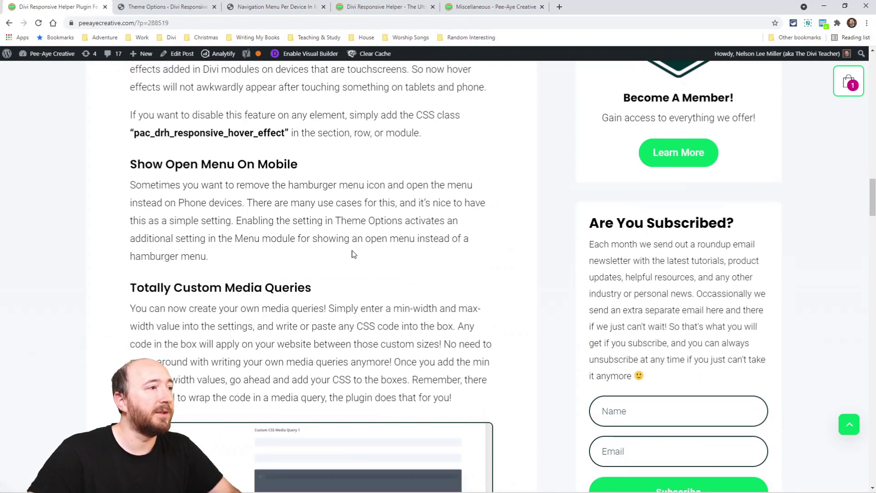
triple_click(191, 201)
click(308, 229)
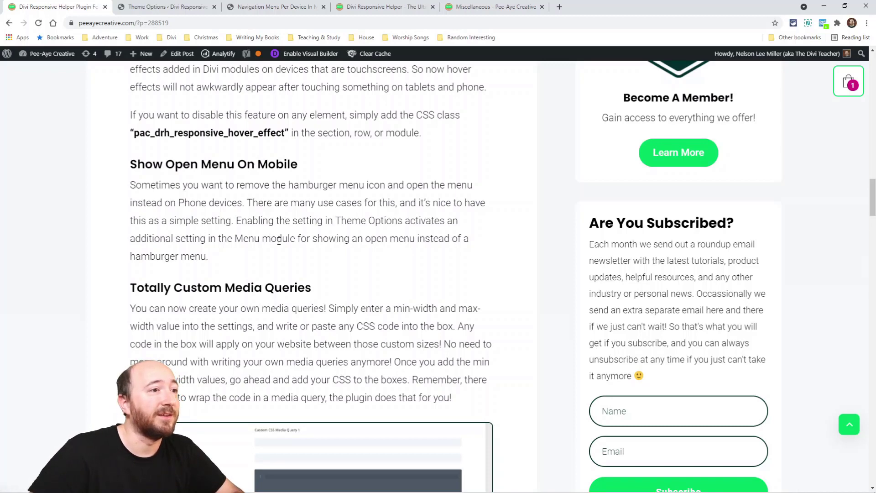
scroll(292, 241, down, 1)
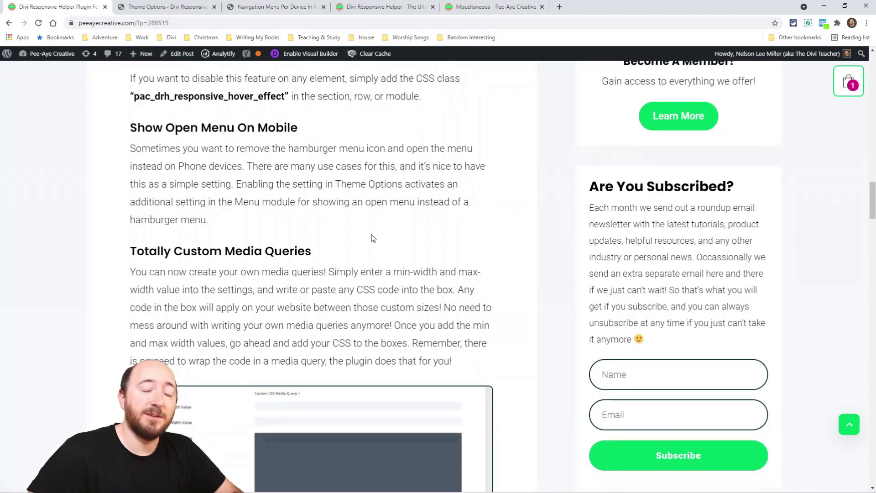
scroll(335, 218, down, 4)
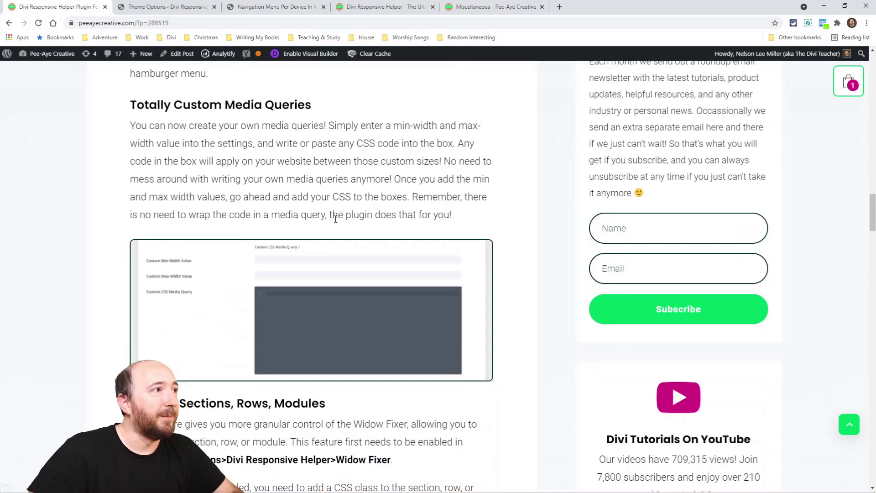
scroll(336, 219, down, 1)
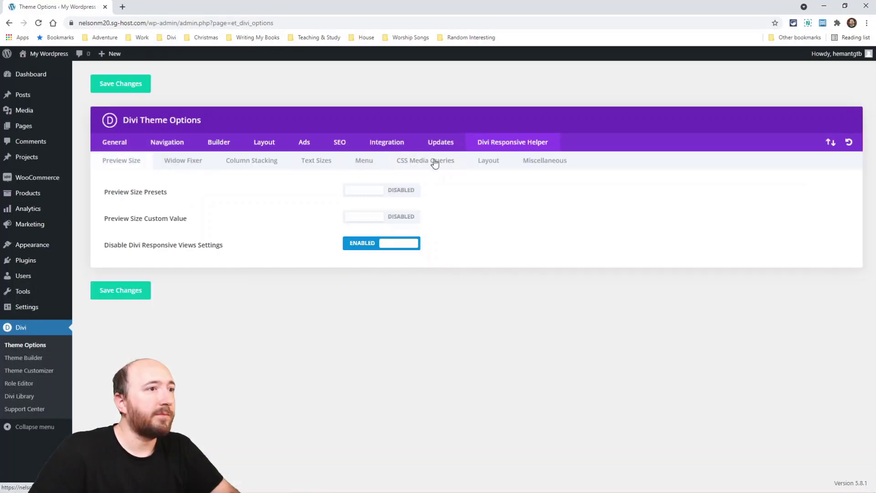
Open the CSS Media Queries settings and scroll to Custom CSS Media Query 1.
click(423, 163)
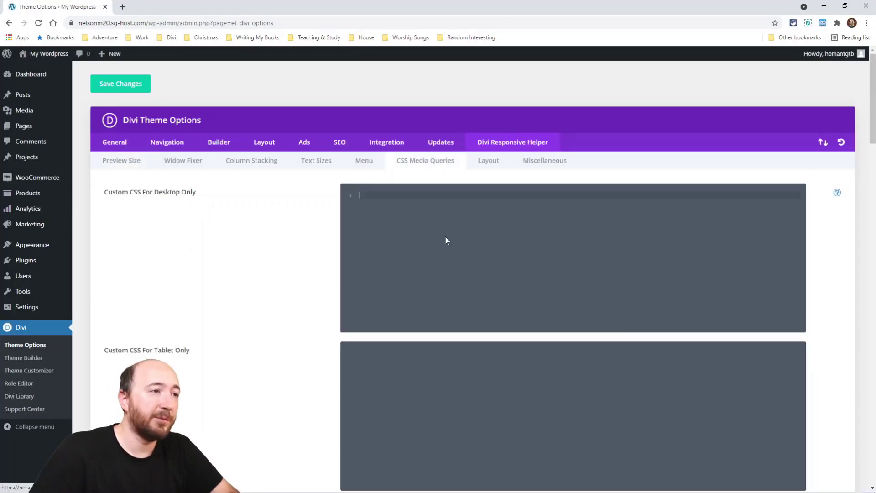
drag(143, 191, 203, 192)
scroll(192, 273, down, 2)
click(154, 259)
drag(155, 259, 220, 340)
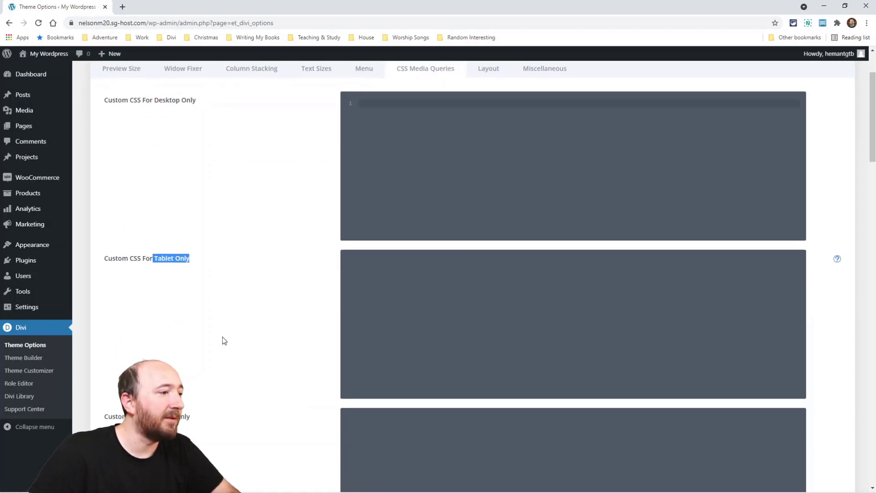
scroll(182, 274, down, 5)
scroll(174, 191, down, 6)
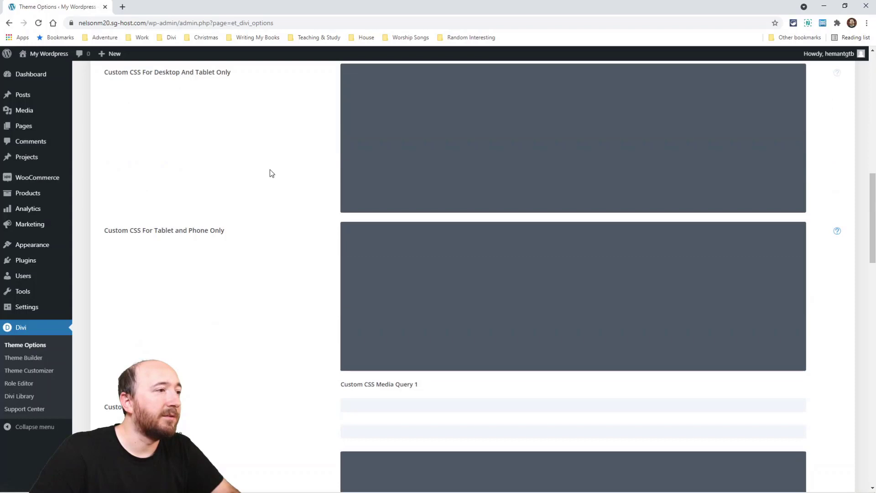
scroll(271, 172, down, 4)
scroll(219, 190, down, 1)
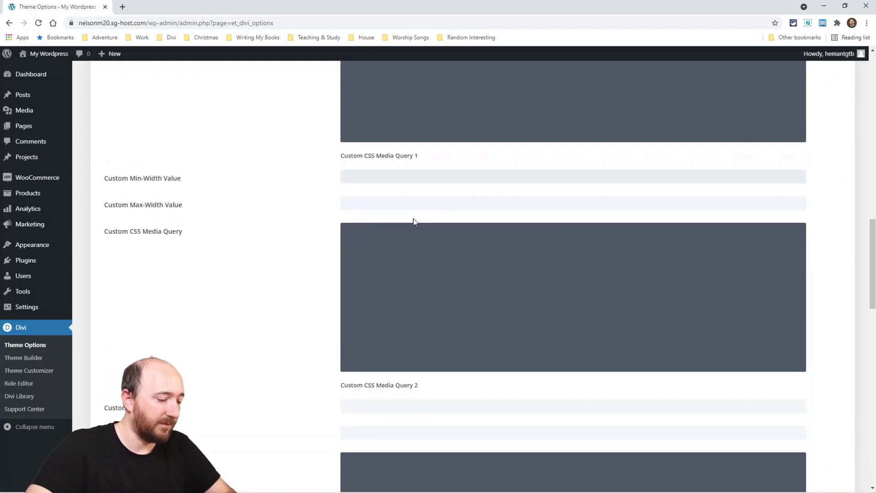
Set Media Query 1 to a 400px minimum and 800px maximum width, leaving the CSS empty.
text(400)
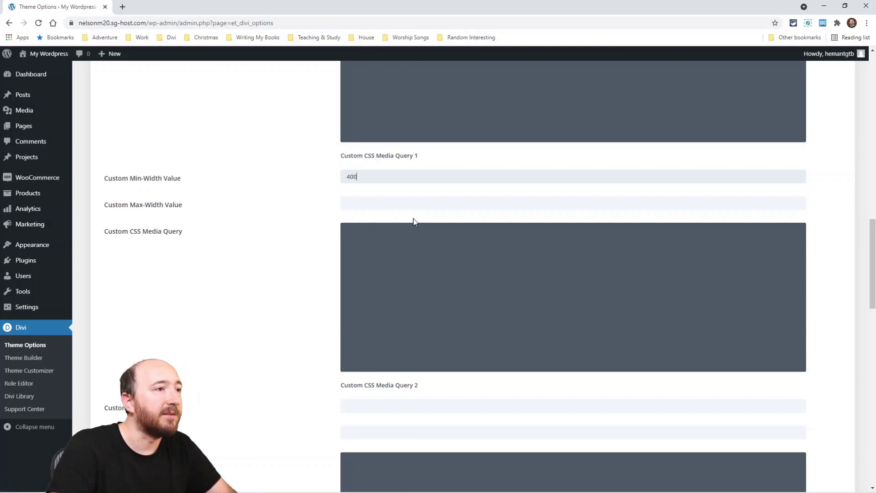
text(px)
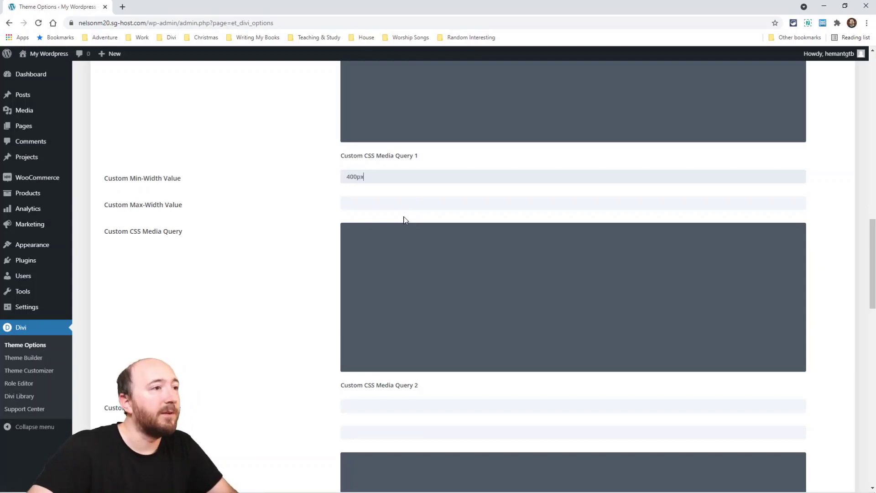
click(383, 205)
text(800px)
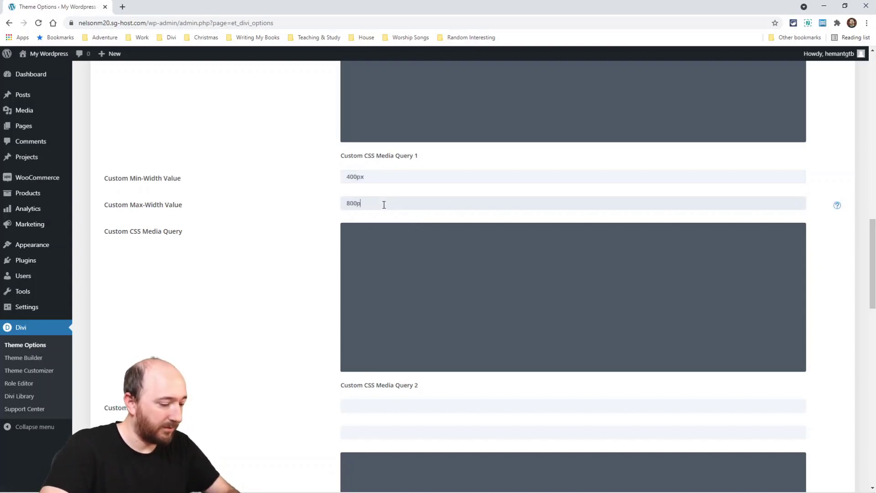
click(398, 247)
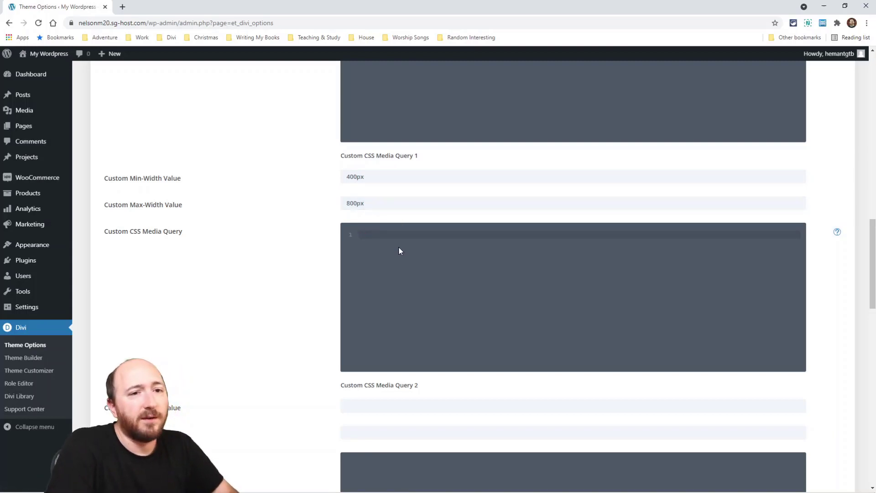
text(col)
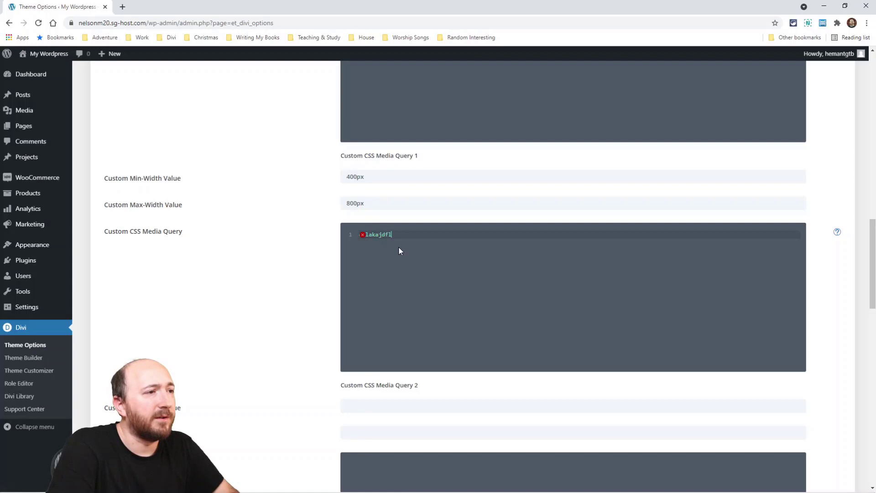
key(BackSpace)
key(BackSpace)
key(BackSpace)
key(BackSpace)
key(BackSpace)
key(BackSpace)
key(BackSpace)
key(BackSpace)
key(BackSpace)
key(BackSpace)
key(BackSpace)
key(BackSpace)
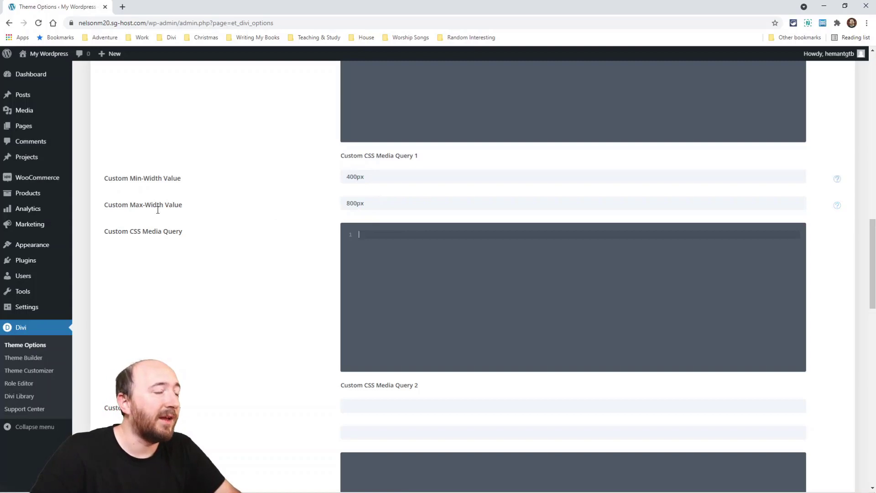
Highlight the minimum and maximum width settings, then return to the features article.
scroll(390, 353, down, 6)
scroll(390, 353, down, 12)
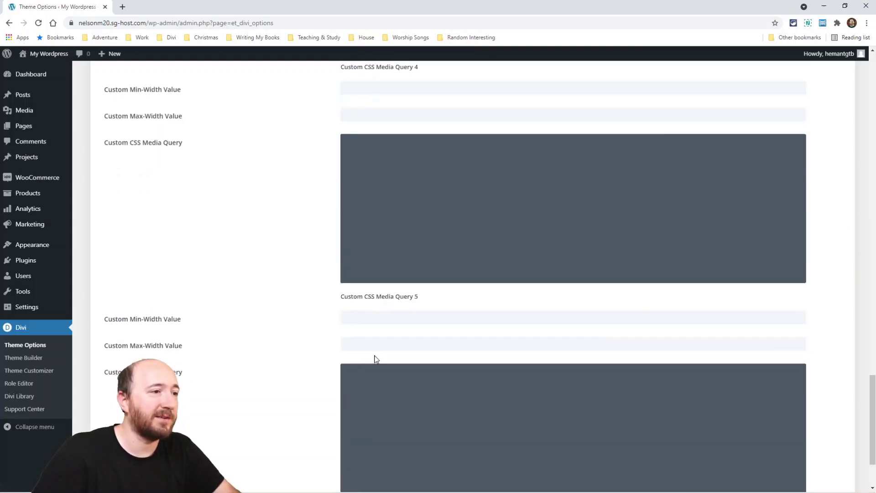
scroll(374, 360, up, 12)
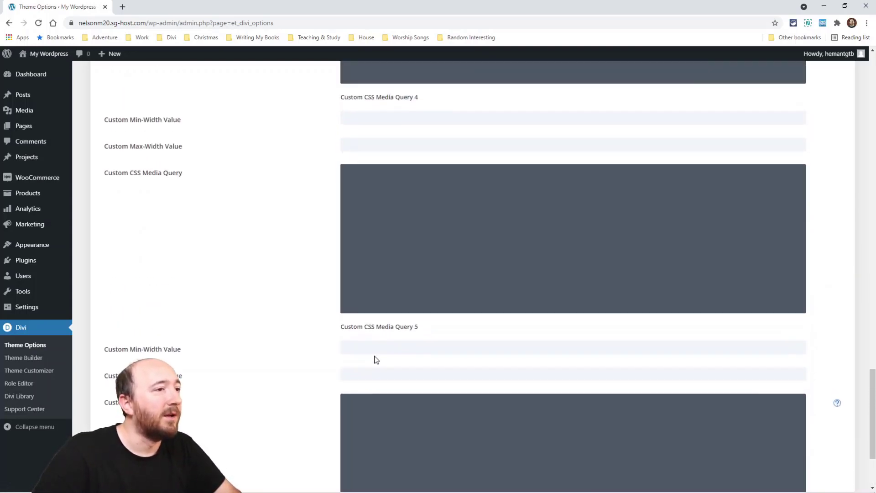
scroll(375, 360, up, 7)
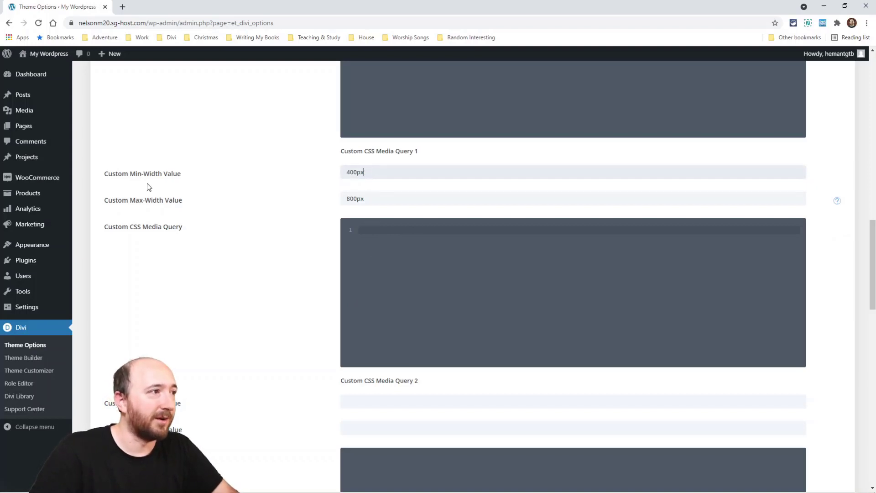
drag(136, 173, 173, 173)
drag(135, 199, 181, 199)
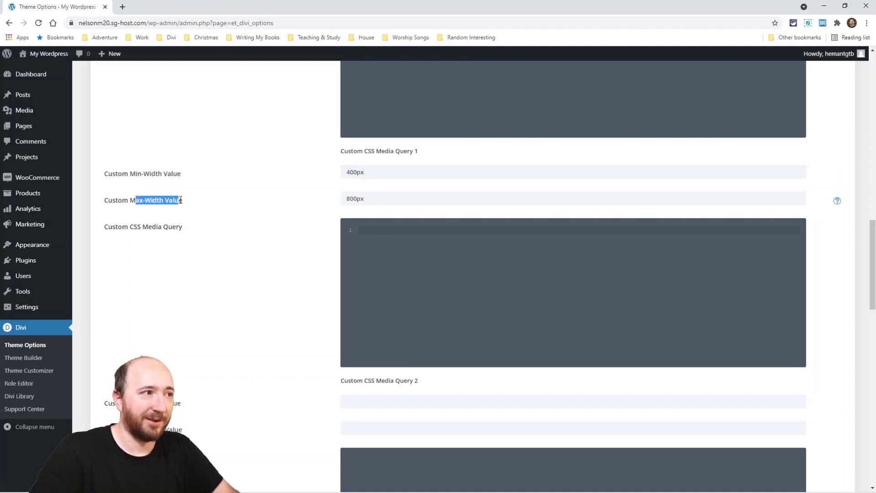
key(alt+Tab)
scroll(178, 230, down, 3)
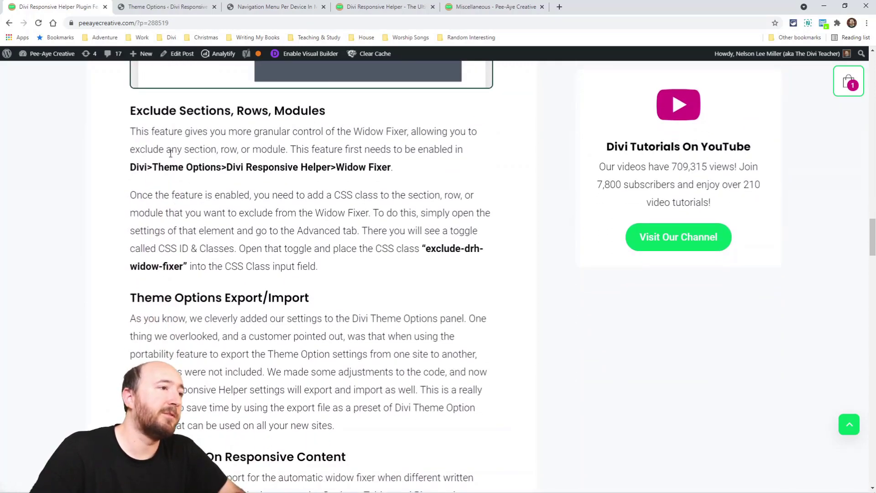
Note the article's Exclude Modules heading and switch to the Widow Fixer settings in Theme Options.
drag(331, 110, 275, 110)
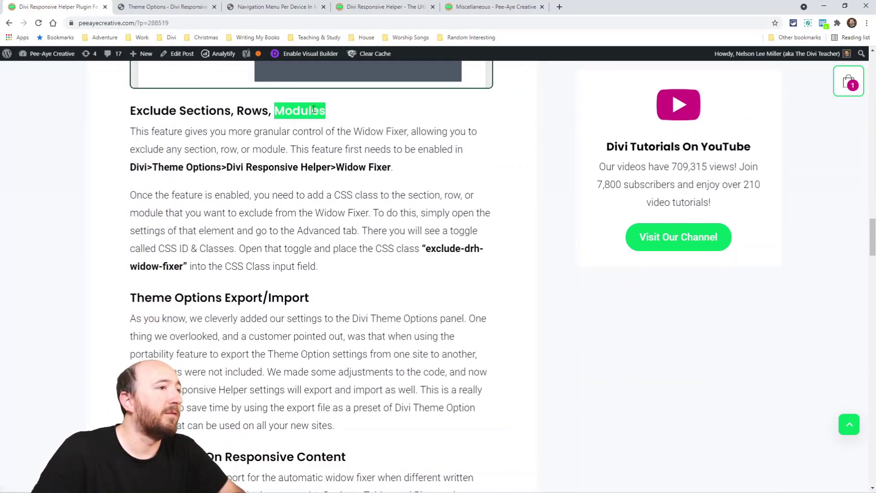
click(211, 104)
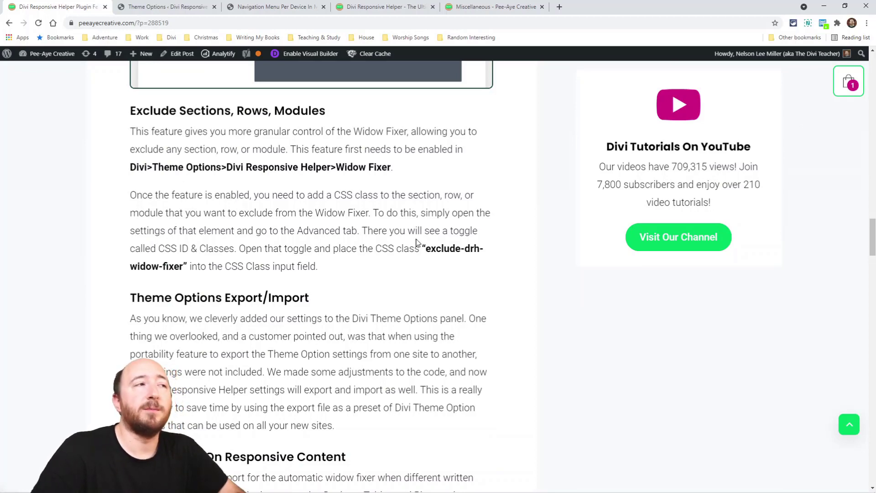
click(166, 7)
scroll(296, 205, up, 5)
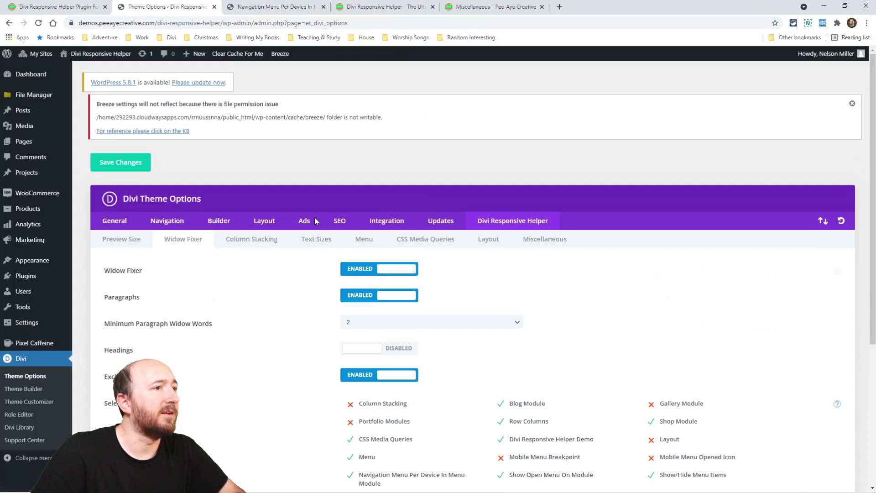
scroll(314, 218, down, 3)
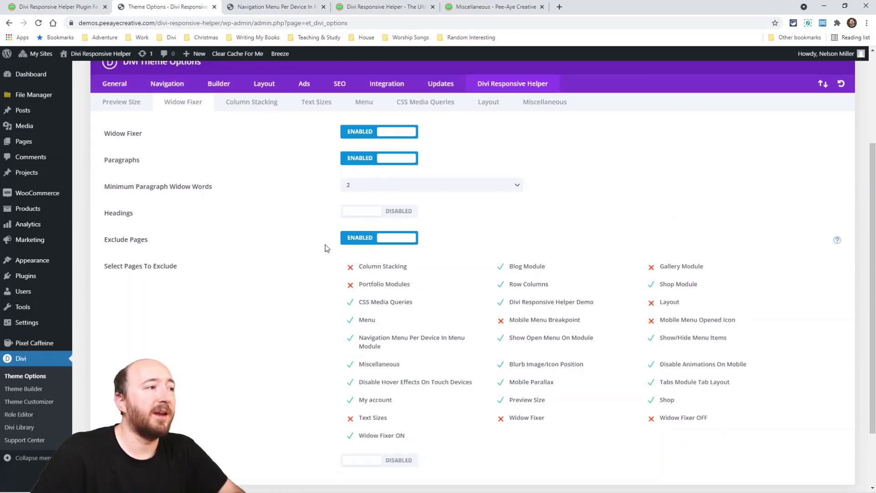
Enable Exclude Sections, Rows or Modules, then highlight the exclude-drh-widow-fixer class in the article.
click(355, 241)
click(362, 378)
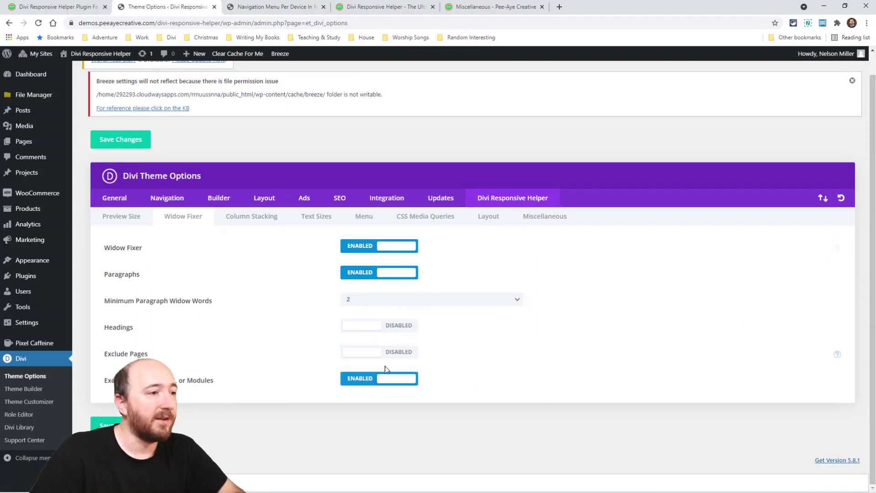
click(352, 355)
scroll(365, 237, down, 4)
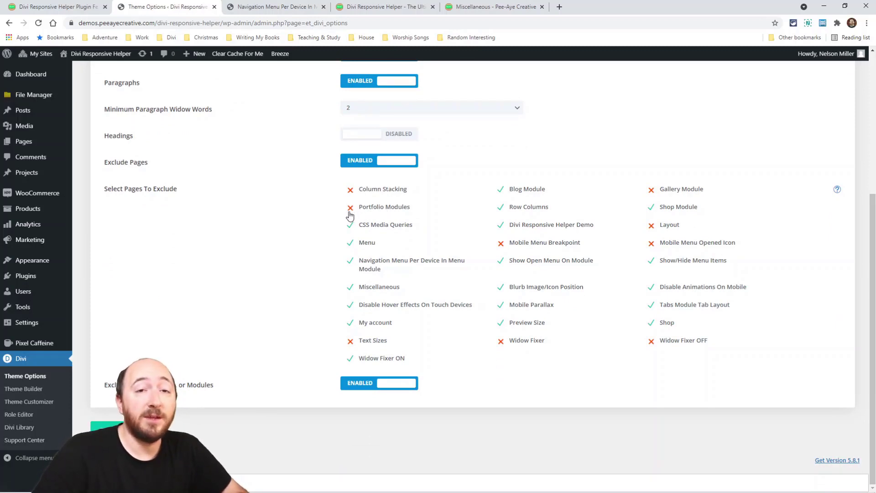
click(371, 387)
click(373, 388)
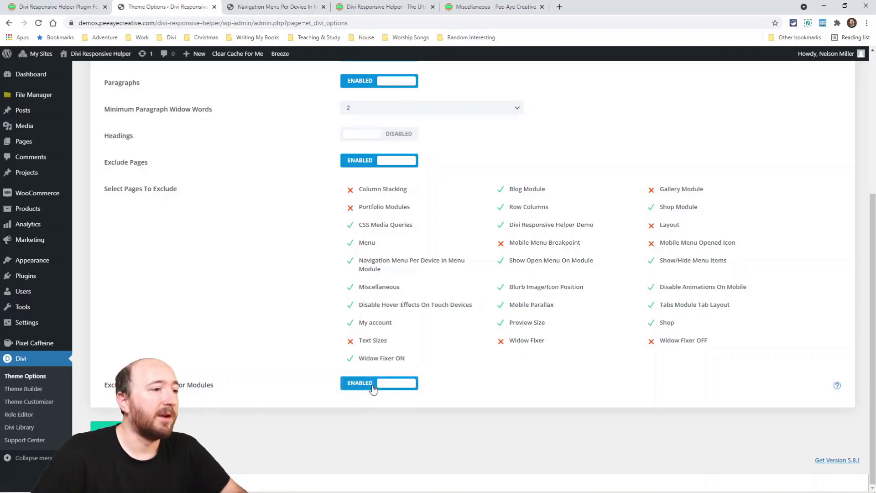
click(35, 7)
drag(425, 248, 186, 264)
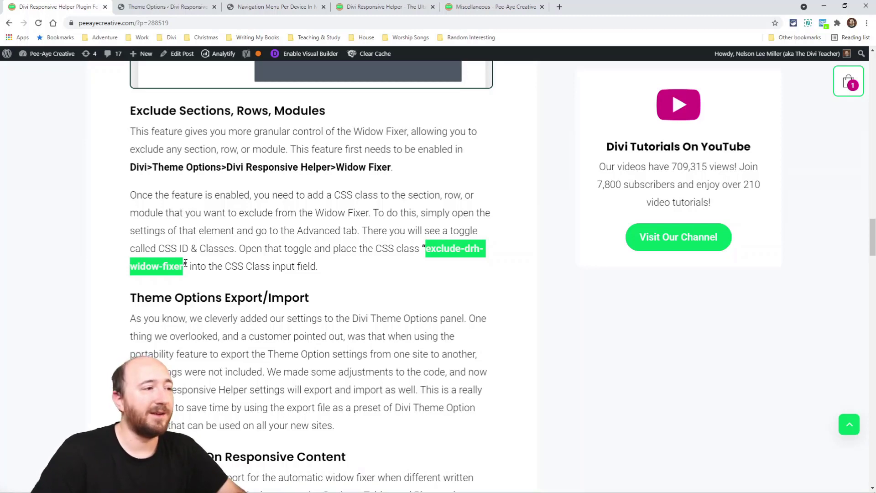
scroll(185, 263, down, 3)
click(214, 203)
scroll(233, 217, down, 1)
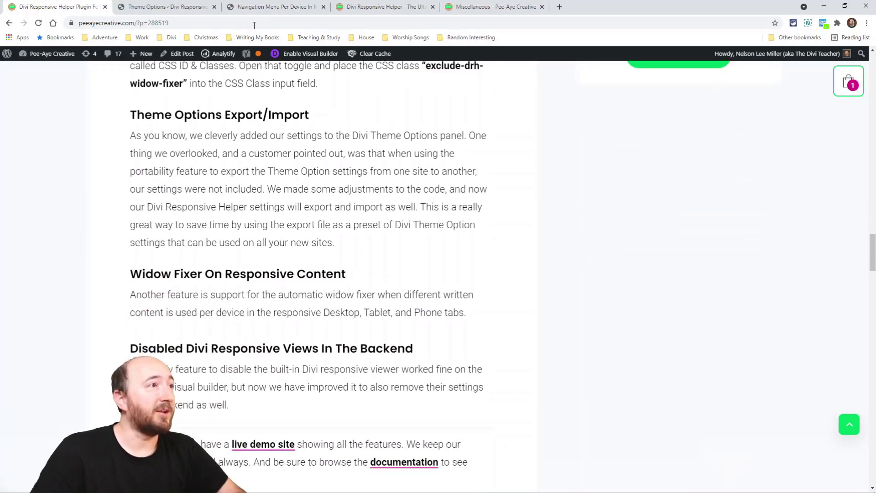
click(178, 7)
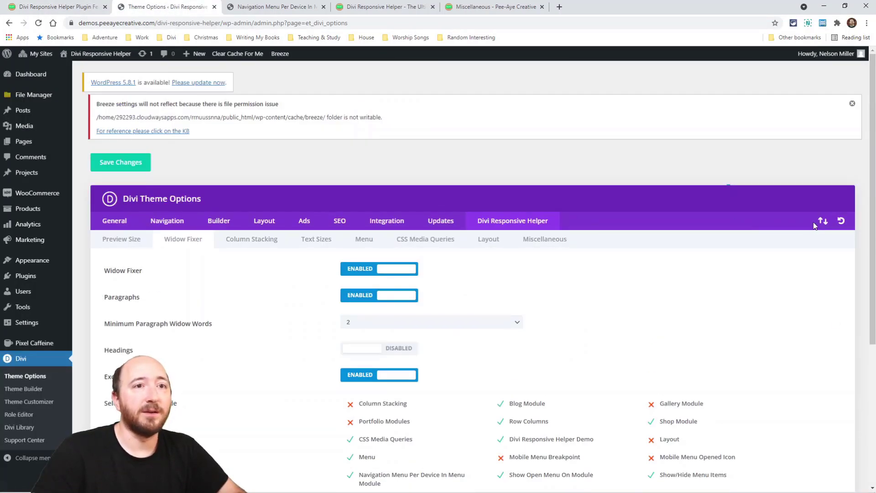
click(823, 221)
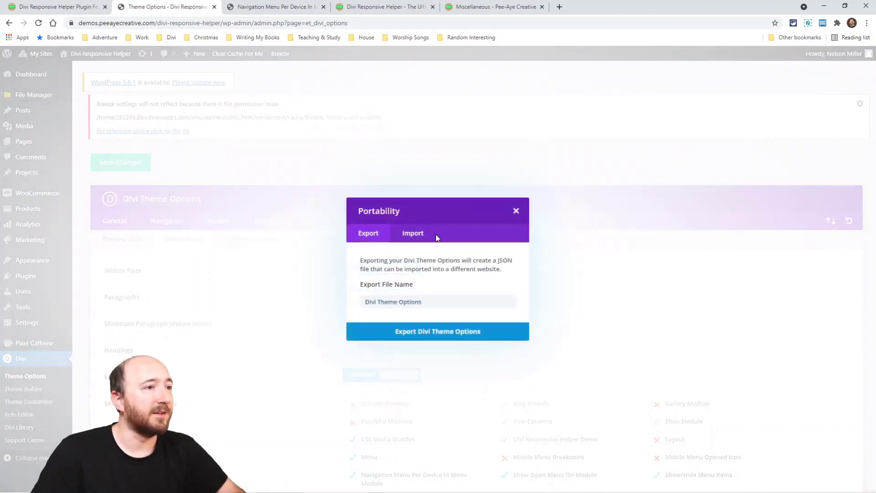
click(415, 234)
click(379, 235)
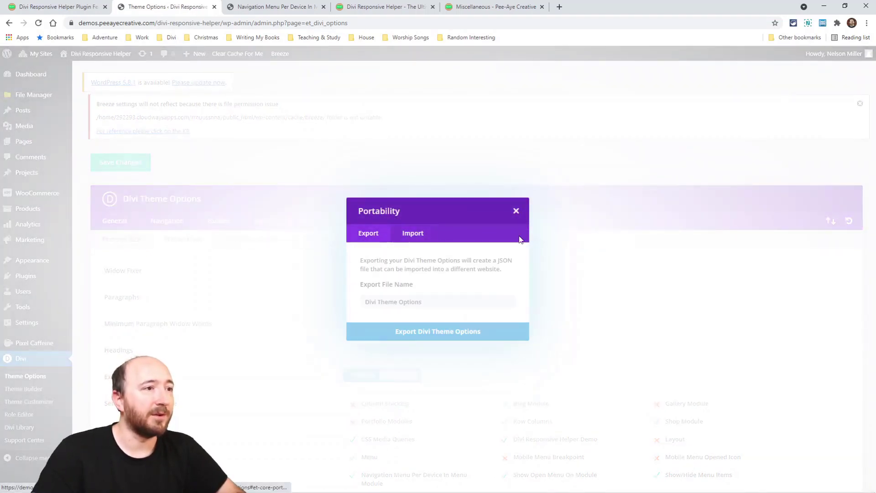
click(516, 211)
scroll(538, 292, down, 2)
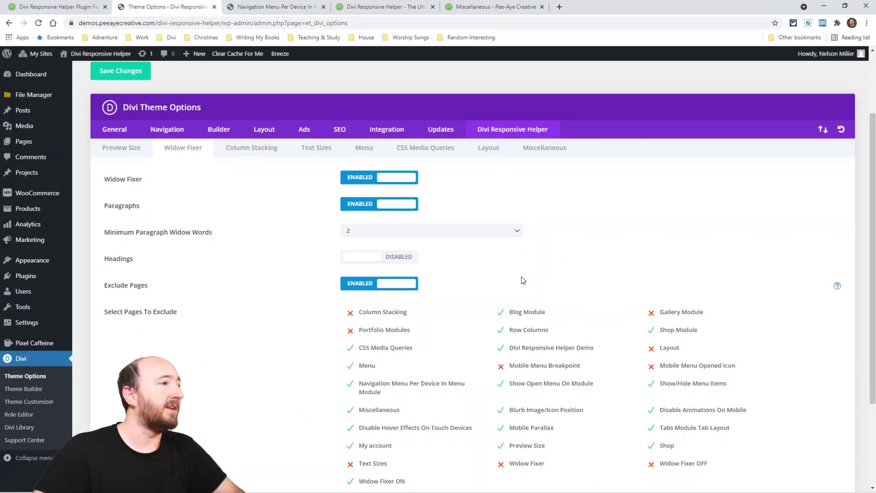
click(113, 132)
click(390, 206)
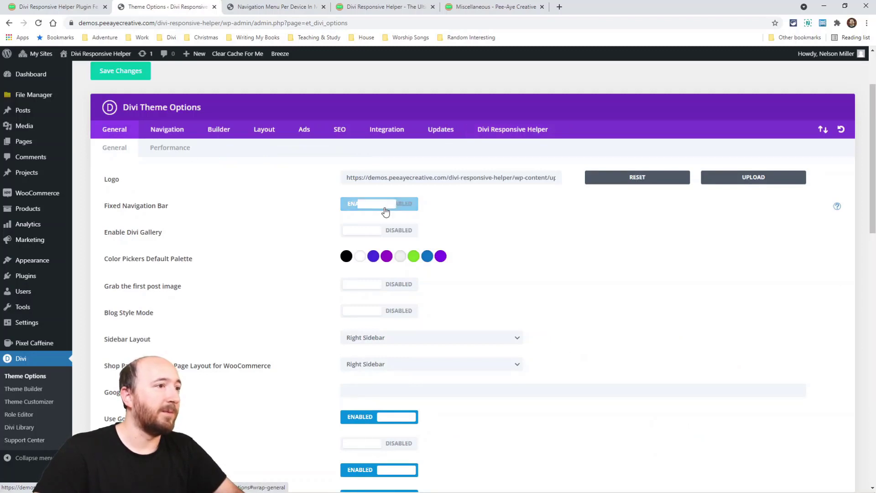
click(390, 206)
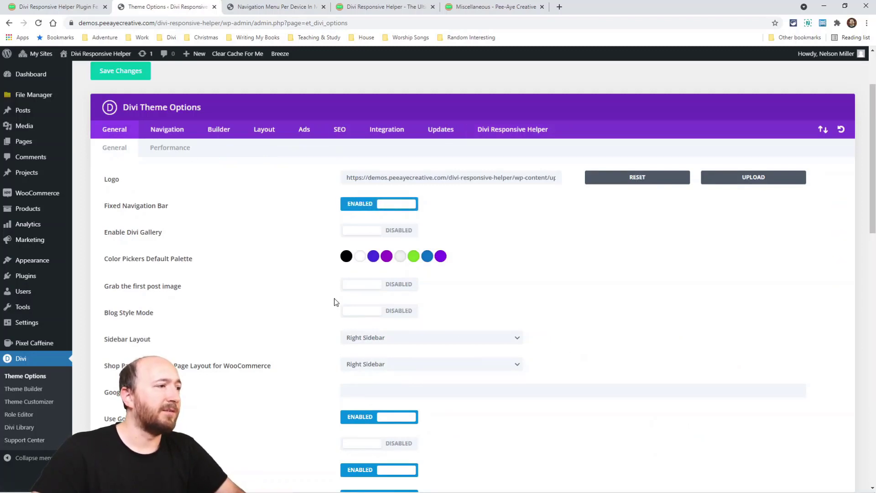
scroll(409, 384, down, 3)
scroll(275, 233, up, 5)
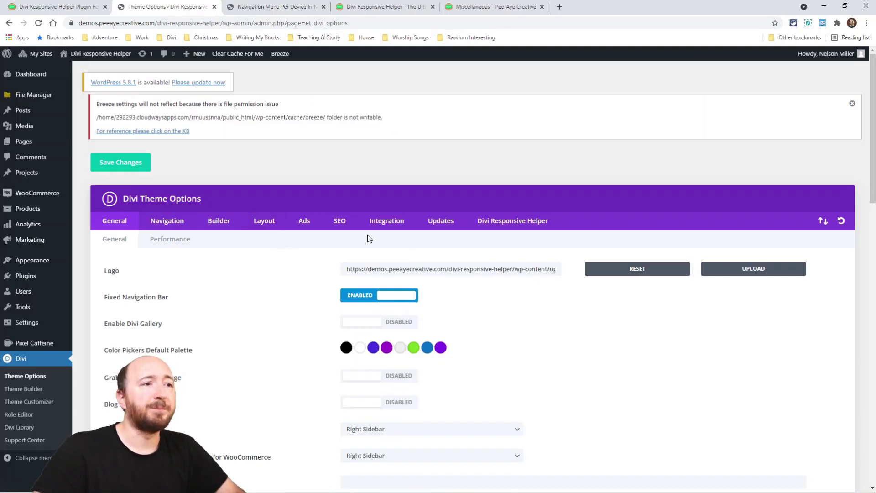
click(509, 222)
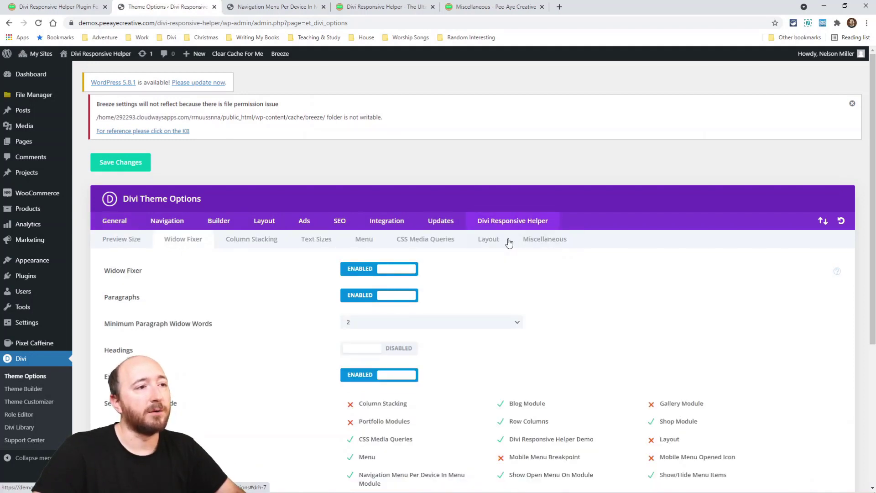
scroll(491, 237, down, 2)
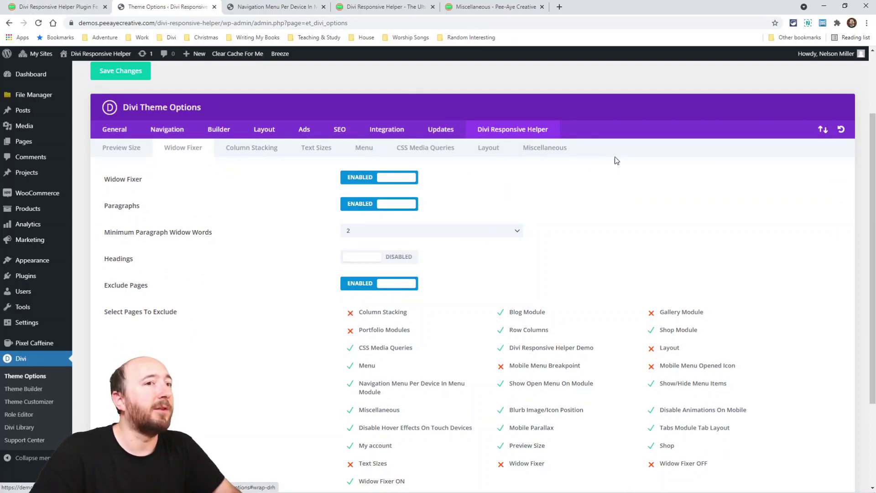
click(57, 7)
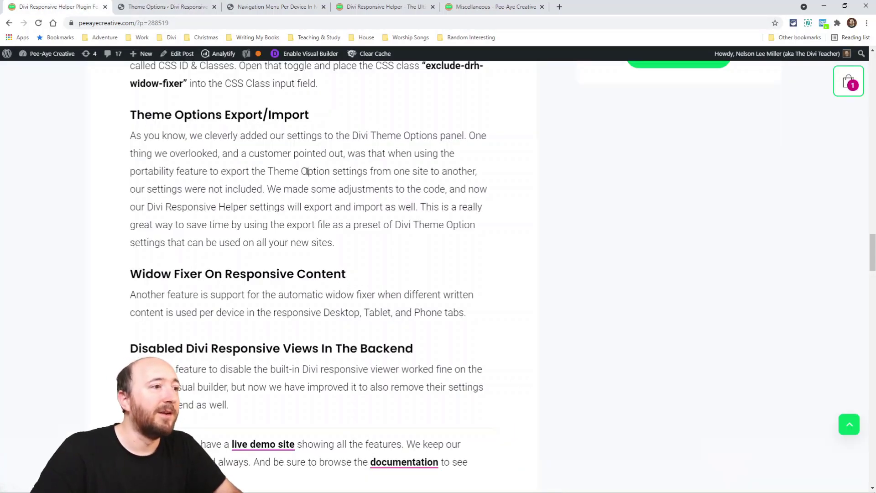
Cancel the Menu Settings on the demo page and insert a Text module below the menu.
scroll(305, 224, down, 3)
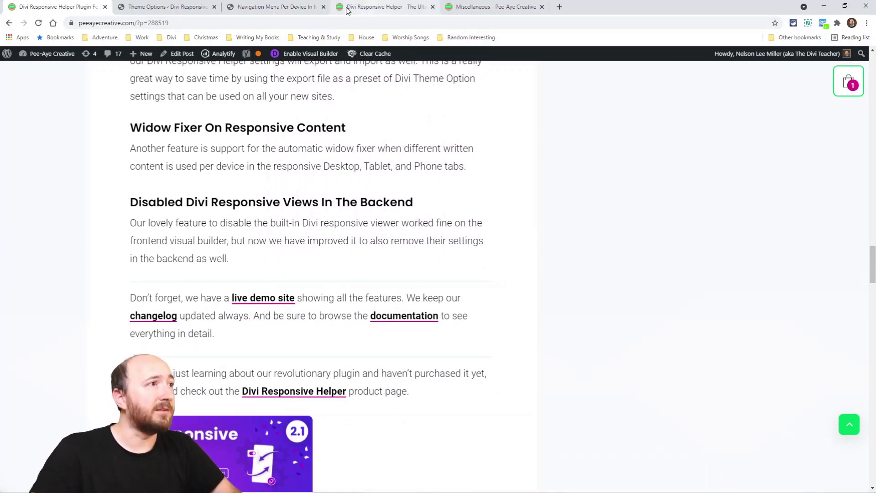
click(260, 8)
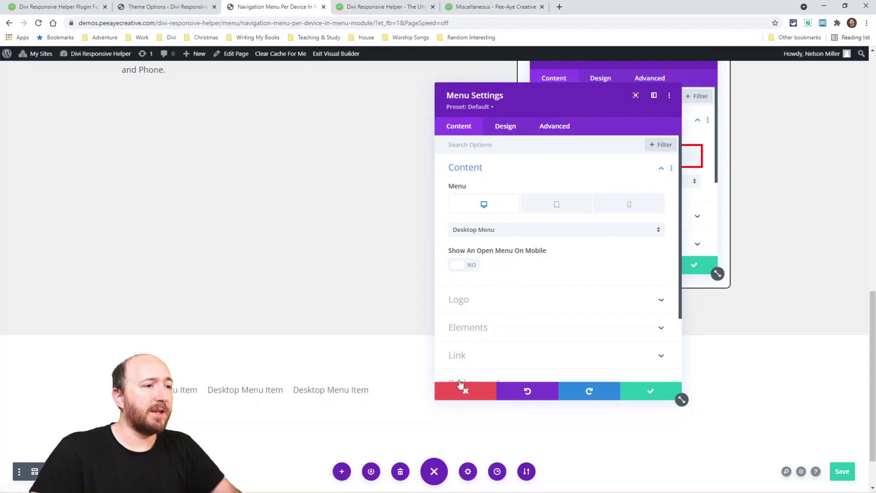
click(461, 390)
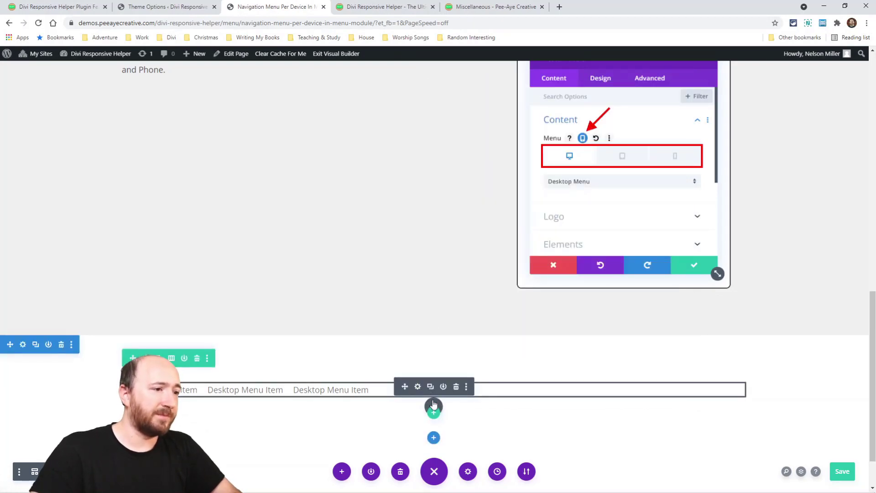
click(433, 408)
text(text)
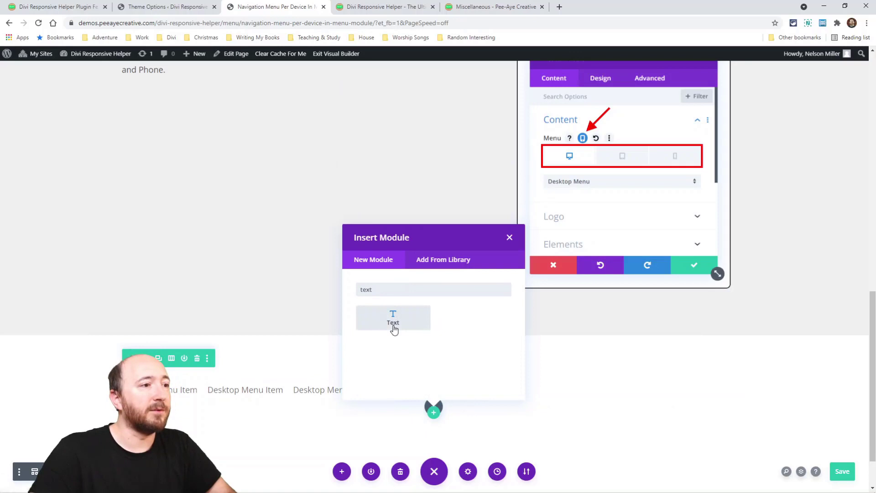
click(393, 322)
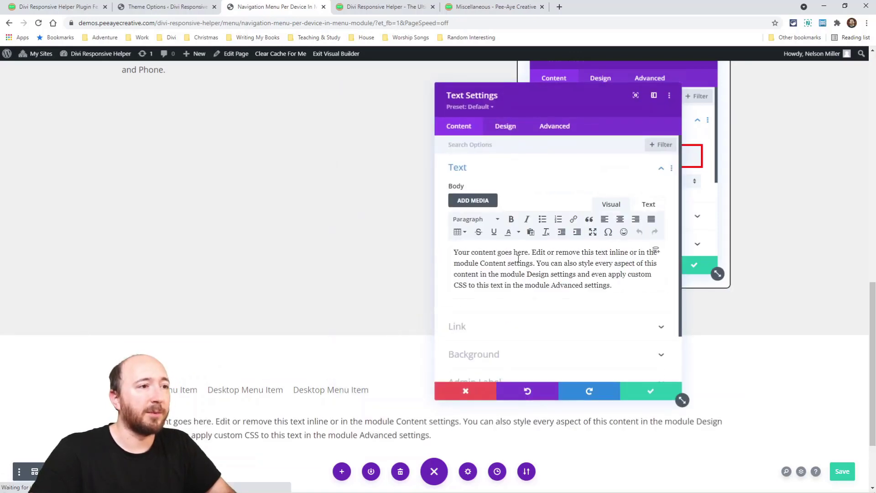
Turn on per-device Body content and replace the tablet text with 'adfadfas'.
mouse_move(456, 201)
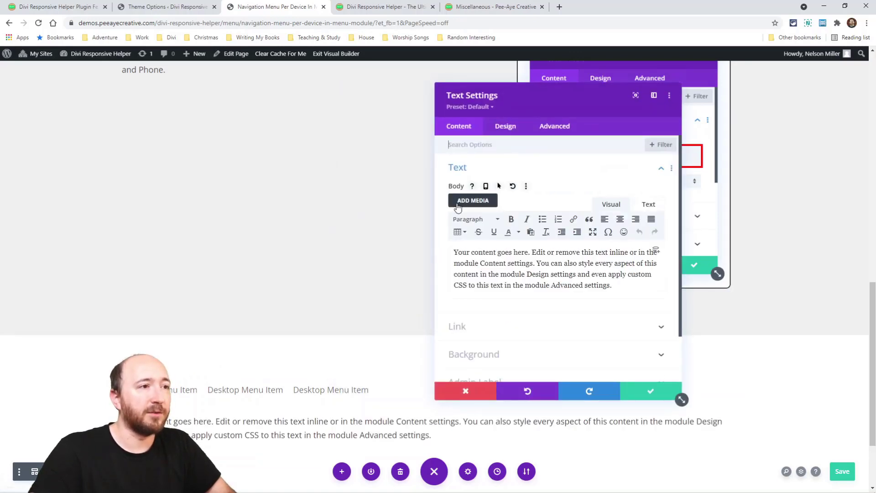
click(485, 187)
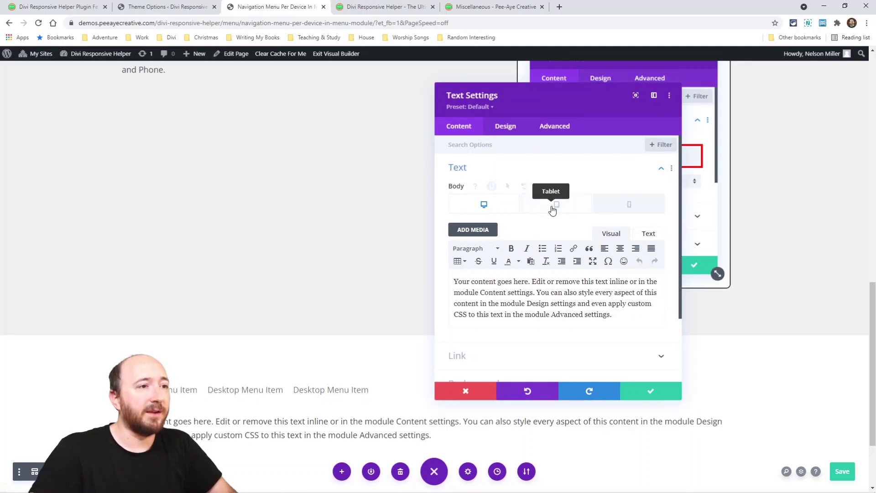
click(556, 204)
double_click(512, 292)
key(ctrl+a)
text(adfadfas)
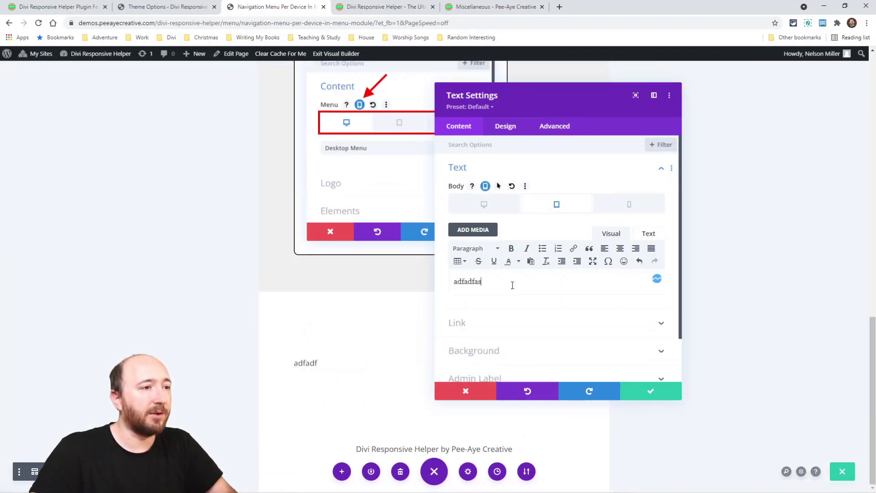
Replace the phone body text with 'adgsdfhgfsh' and recheck the desktop text.
click(618, 212)
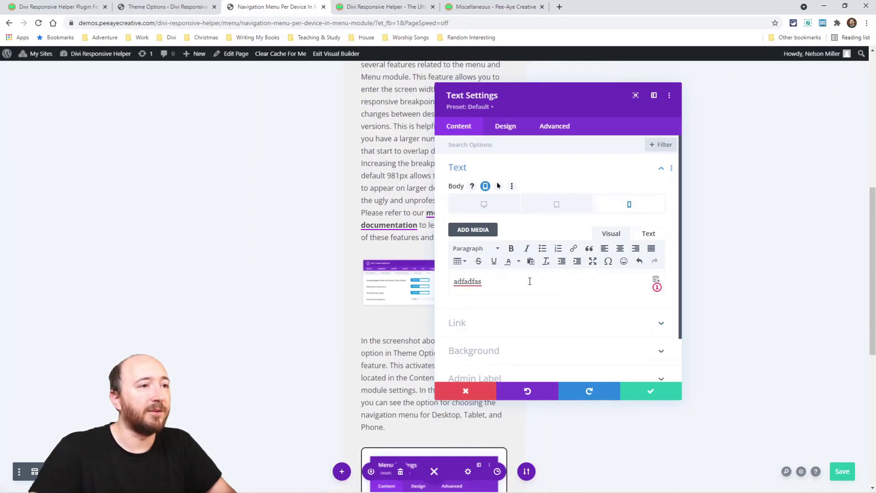
click(520, 282)
key(ctrl+a)
text(adgsdfhgfsh)
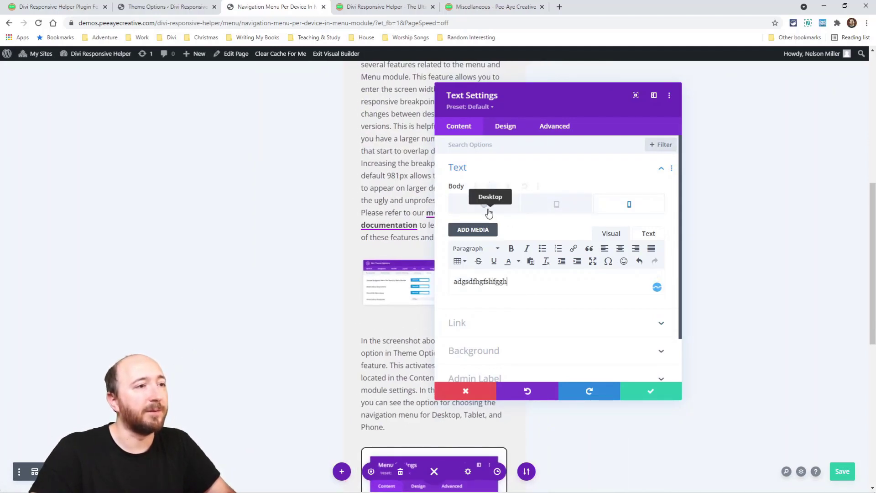
click(483, 204)
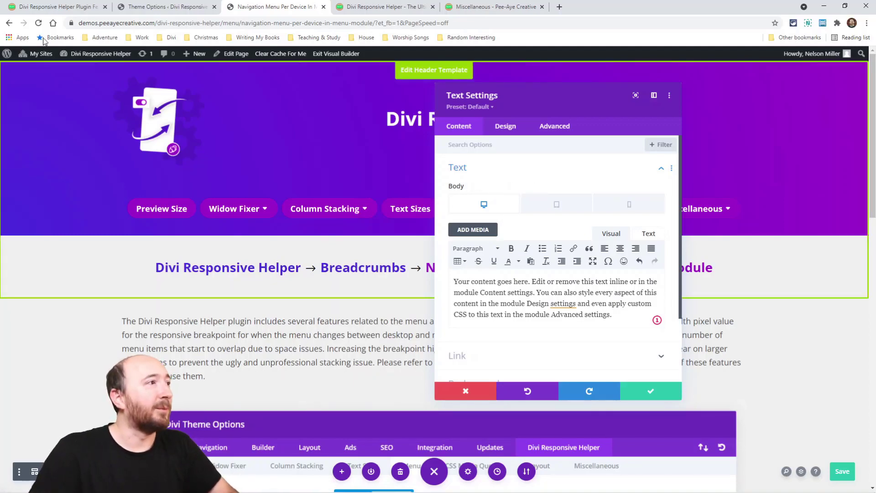
click(43, 8)
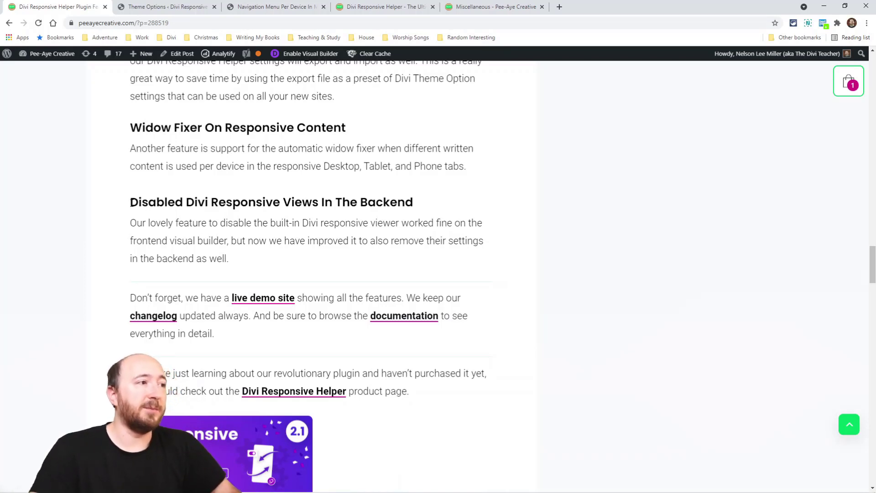
click(168, 7)
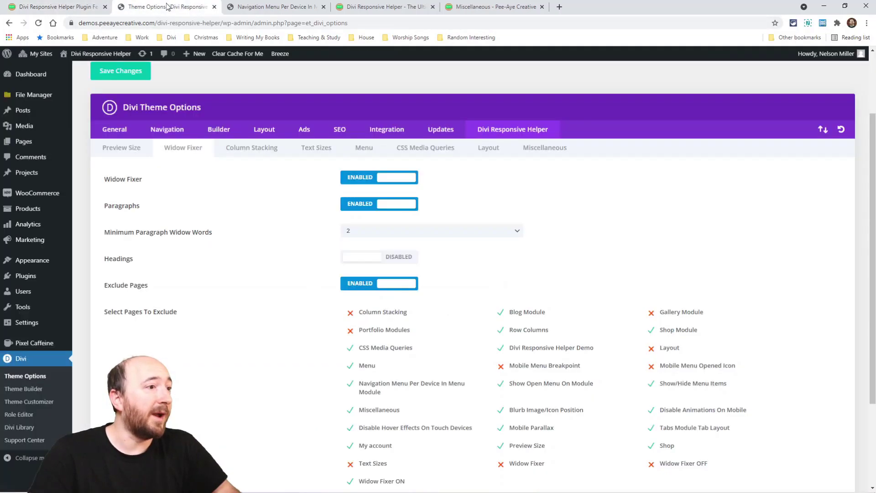
click(104, 148)
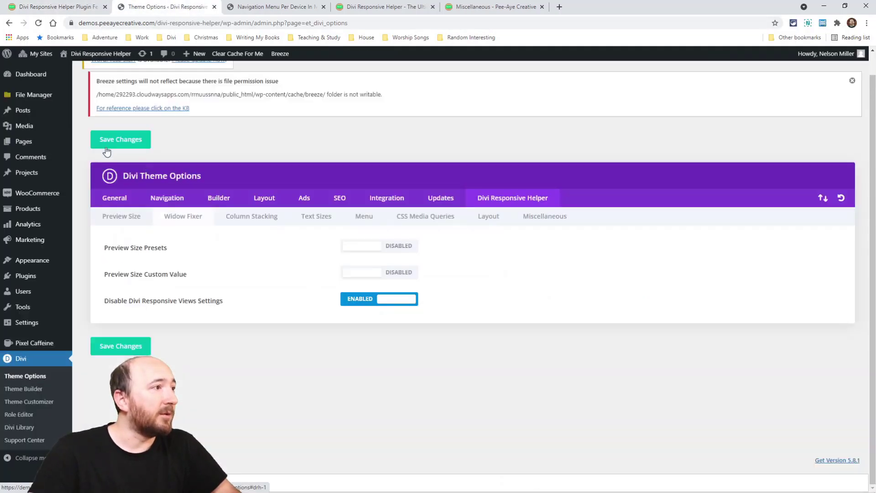
click(368, 303)
click(377, 303)
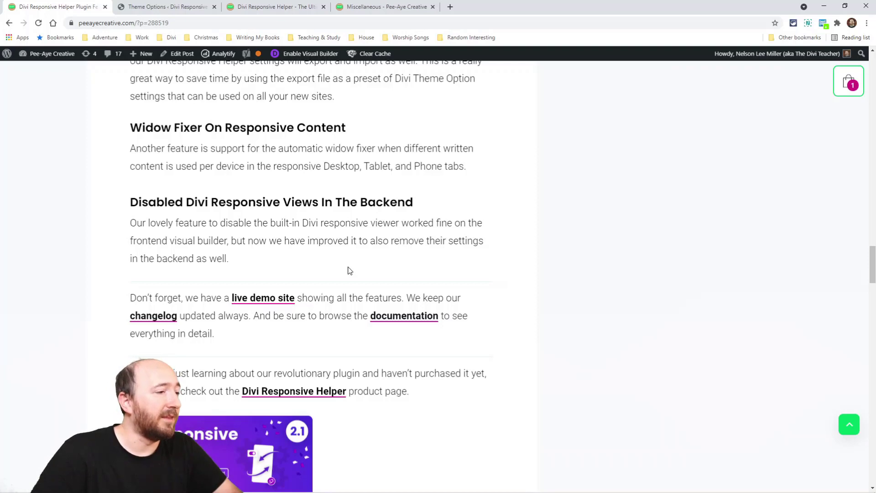
scroll(474, 301, down, 4)
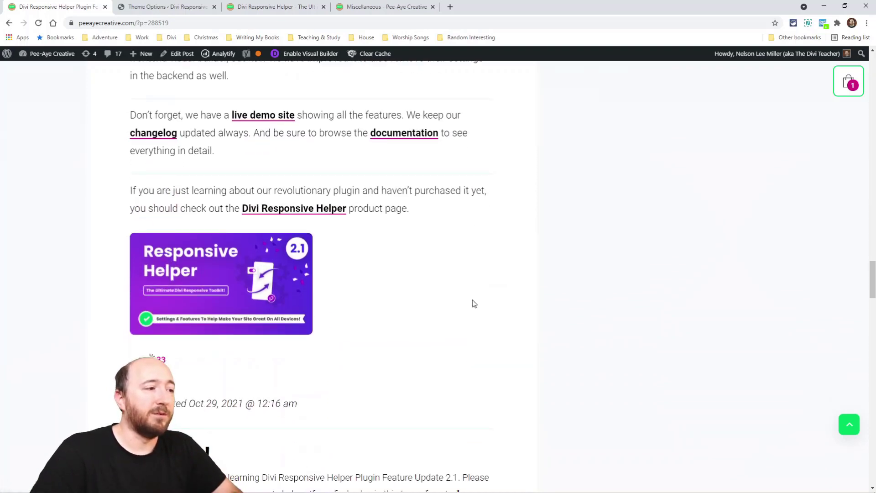